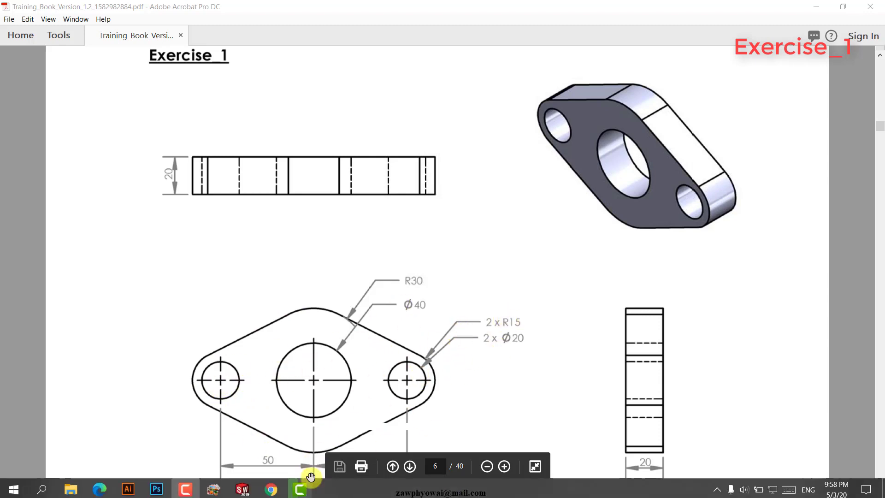
# - After reviewing the Exercise_1 drawing in Acrobat, switch to SOLIDWORKS 2019
pyautogui.click(245, 489)
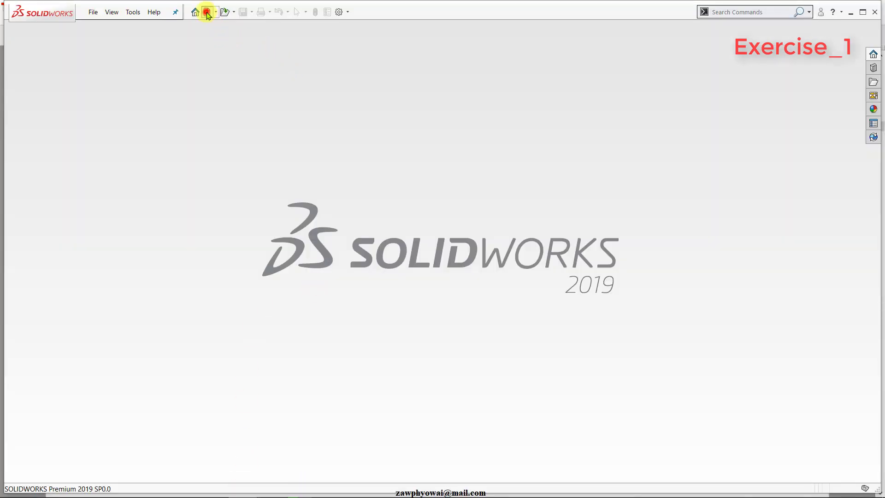
# - Create a new blank Part document (Part4)
pyautogui.click(207, 12)
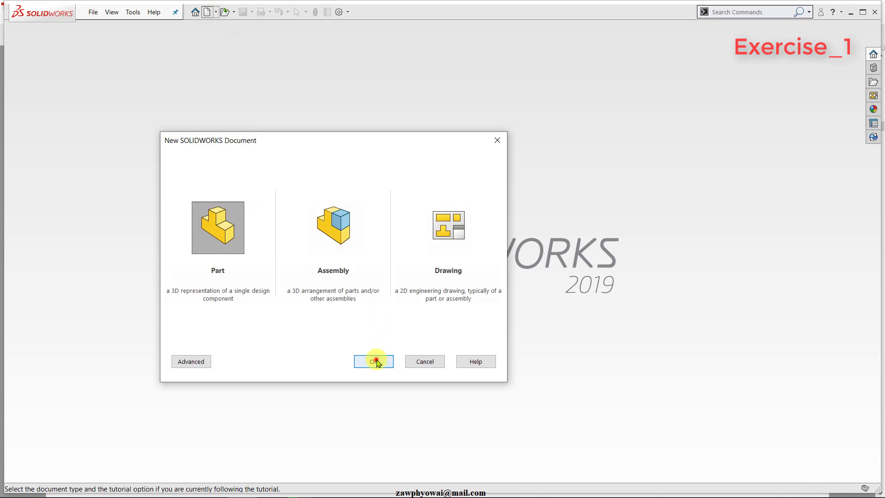
pyautogui.click(376, 362)
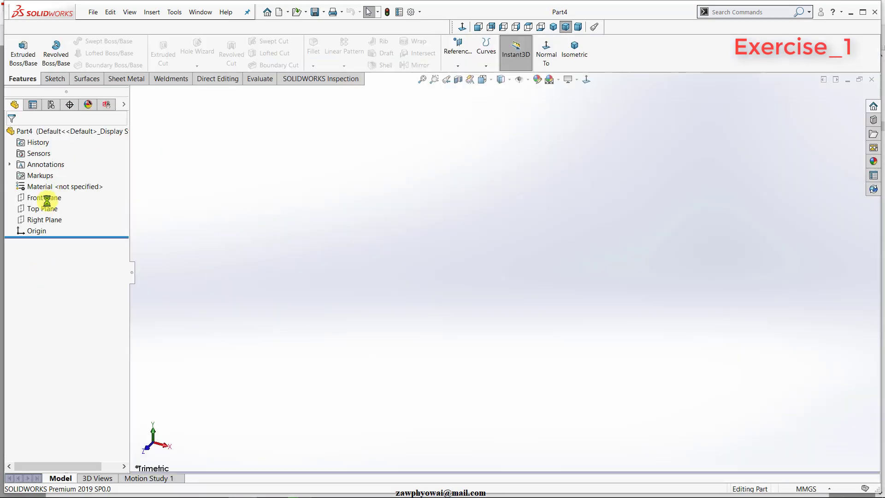
# - Start a sketch on the Front Plane with the midpoint centerline tool
pyautogui.click(46, 201)
pyautogui.click(54, 182)
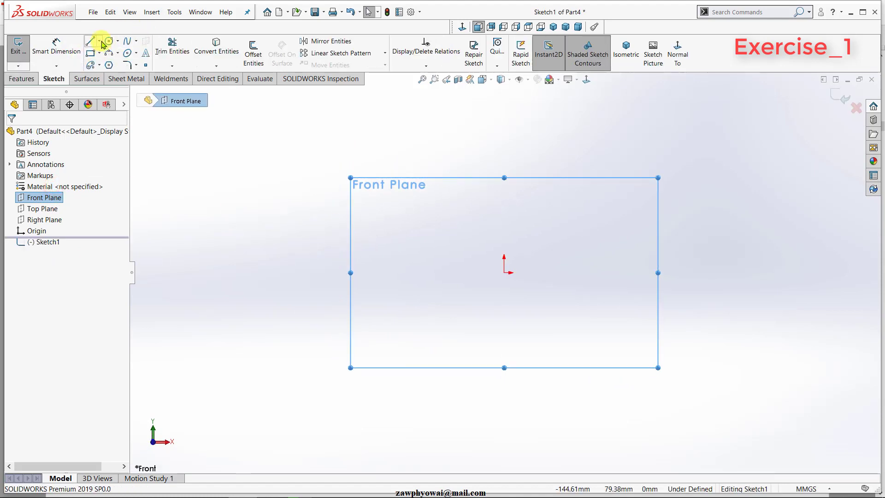
pyautogui.click(100, 41)
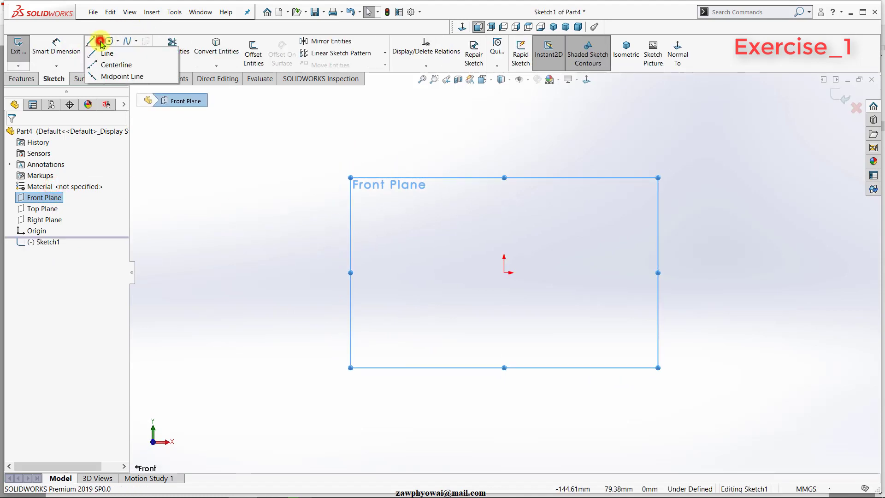
pyautogui.click(110, 65)
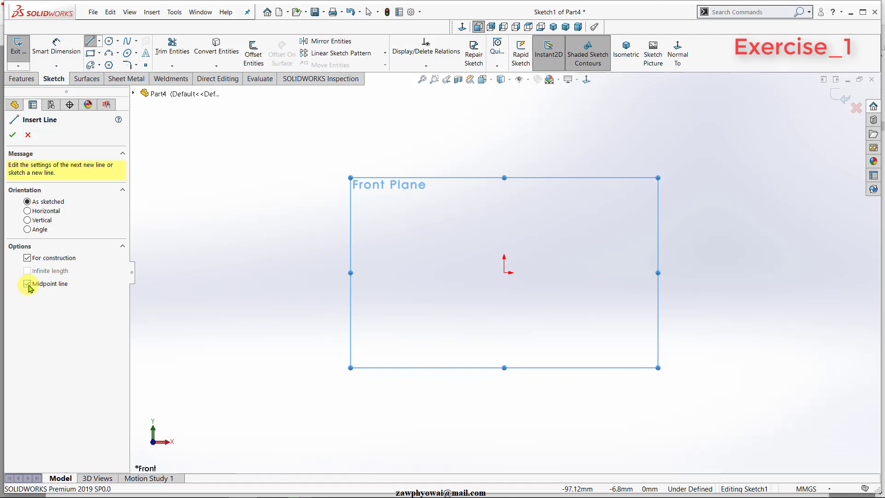
# - Draw a horizontal centerline about 146.75 mm long, centred on the origin
pyautogui.click(504, 273)
pyautogui.click(630, 273)
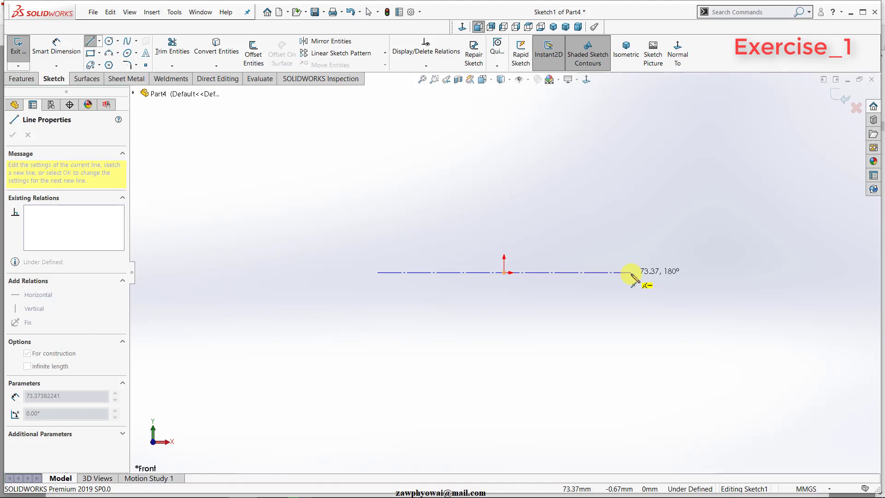
pyautogui.click(631, 272)
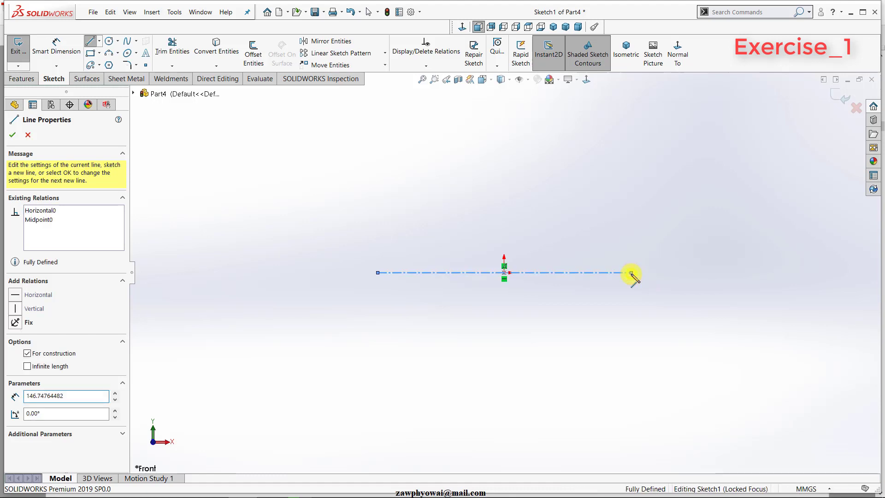
pyautogui.rightClick(632, 274)
pyautogui.click(659, 281)
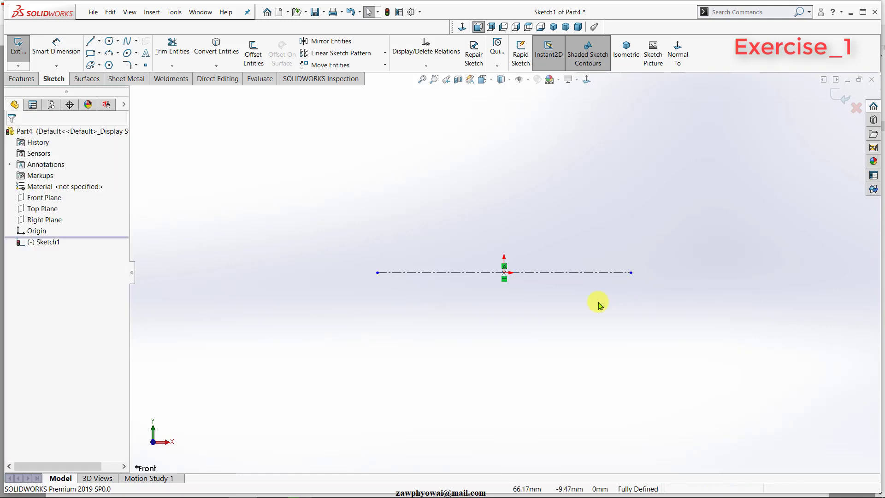
pyautogui.click(505, 274)
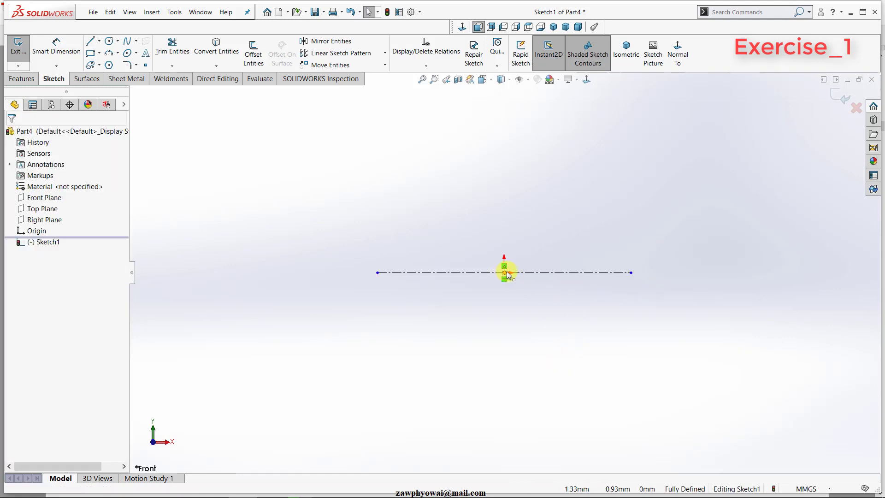
# - Dimension the origin to the centerline's right end as 50 mm
pyautogui.click(631, 273)
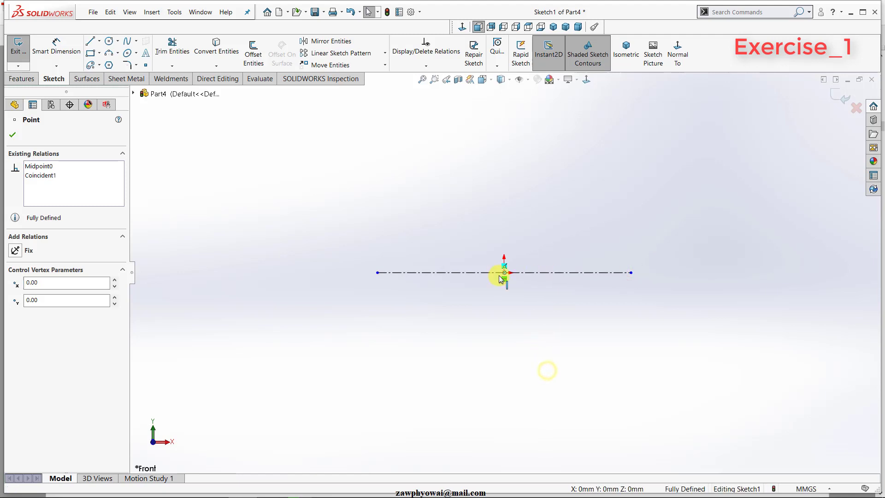
pyautogui.click(536, 315)
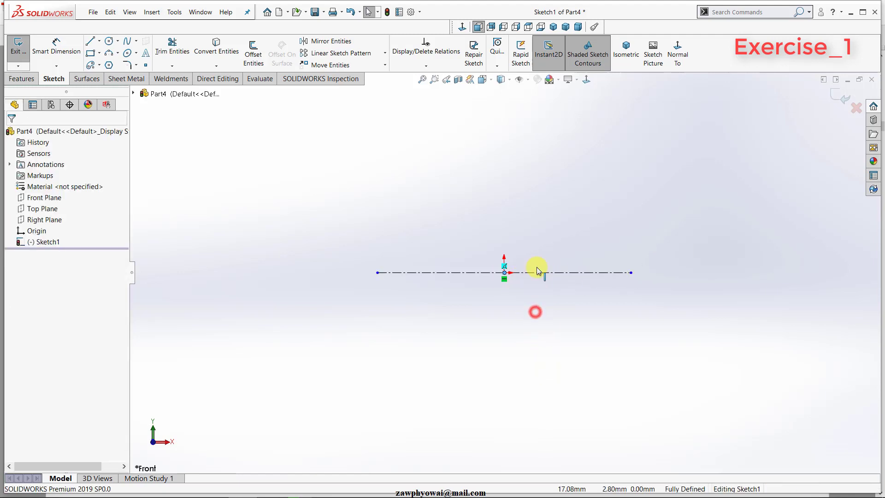
pyautogui.click(68, 53)
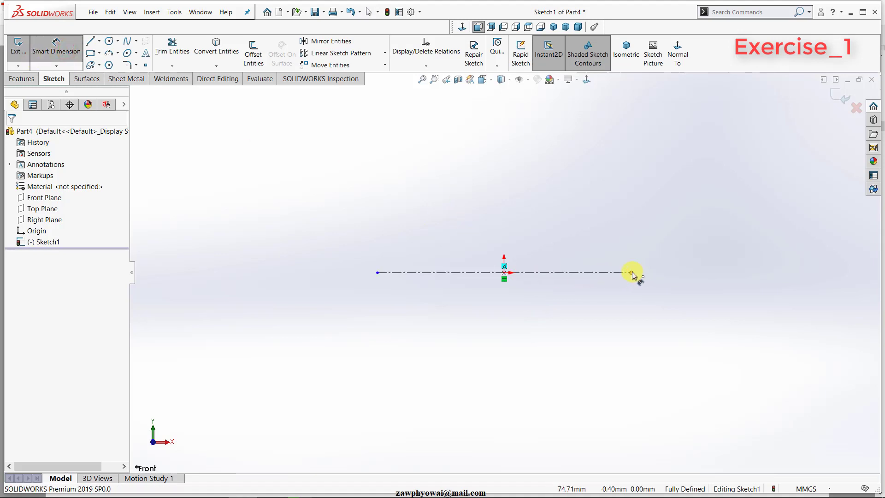
pyautogui.click(504, 272)
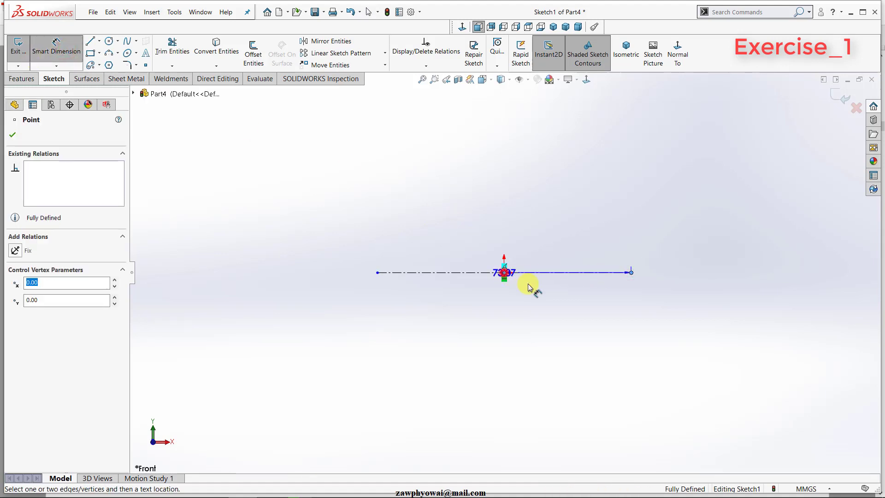
pyautogui.click(559, 309)
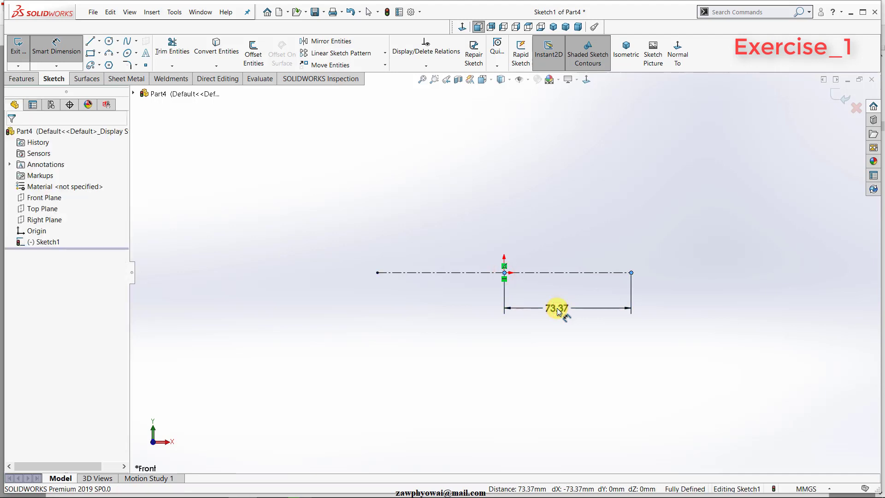
pyautogui.doubleClick(557, 309)
pyautogui.write('50')
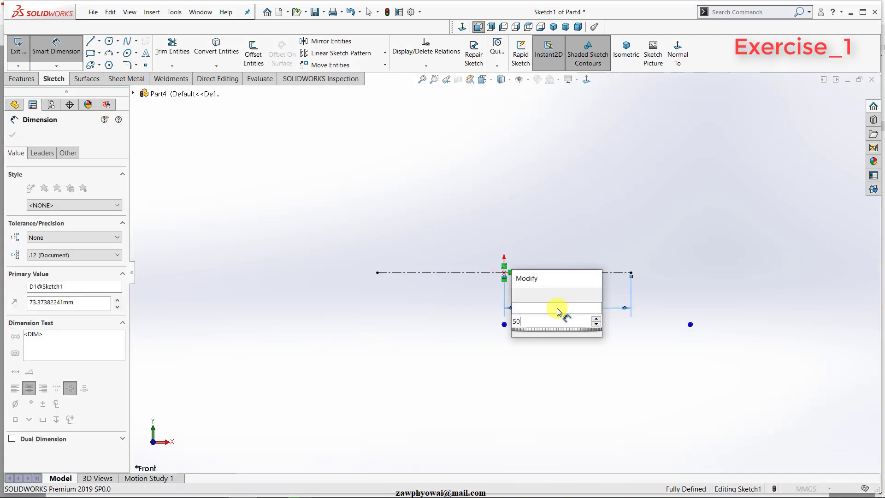
pyautogui.press('Return')
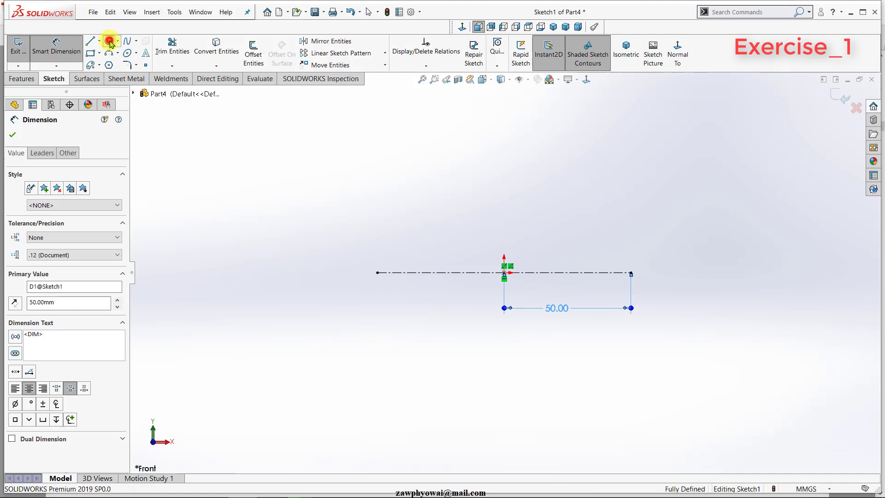
# - Draw inner and outer concentric circles at both ends of the centerline
pyautogui.click(631, 273)
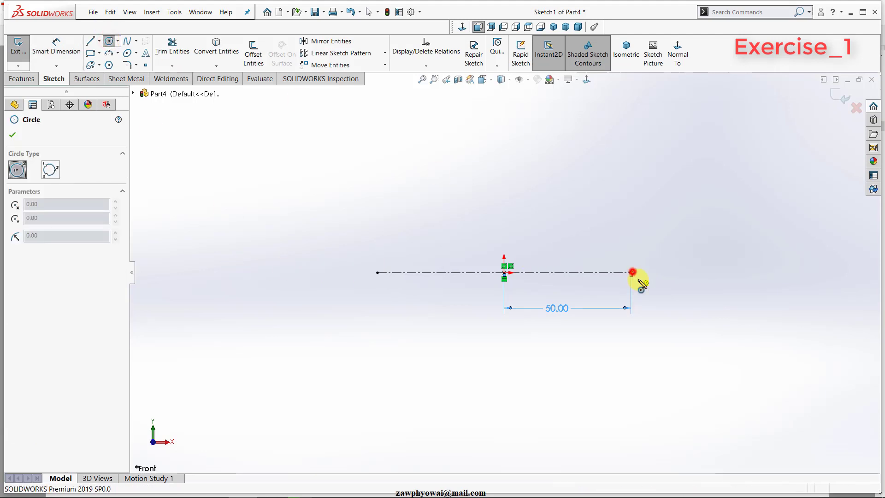
pyautogui.click(647, 297)
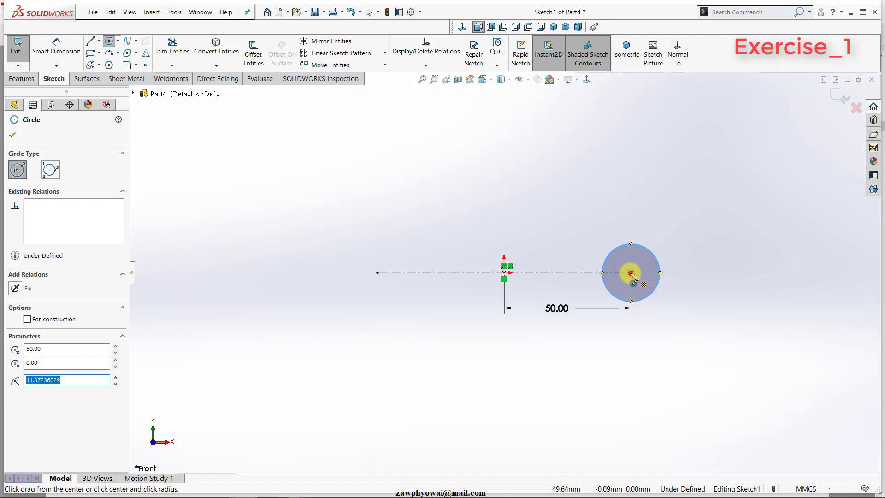
pyautogui.click(631, 272)
pyautogui.click(654, 313)
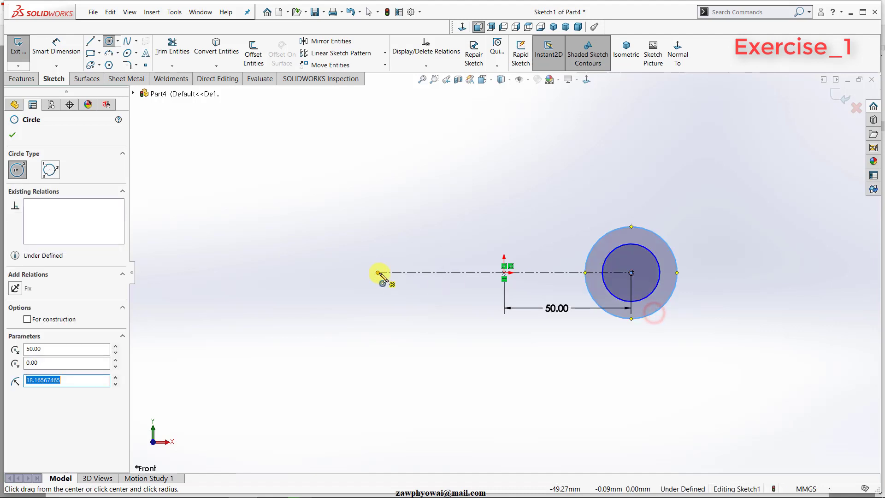
pyautogui.click(378, 273)
pyautogui.click(386, 286)
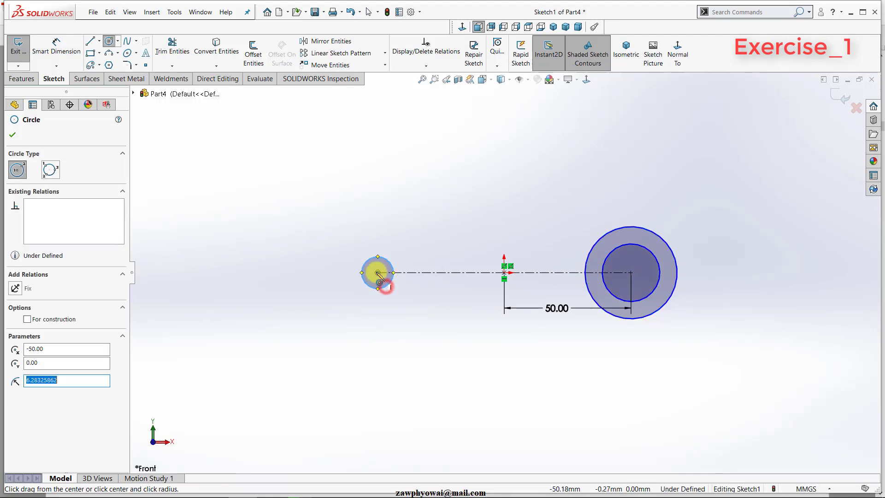
pyautogui.click(399, 307)
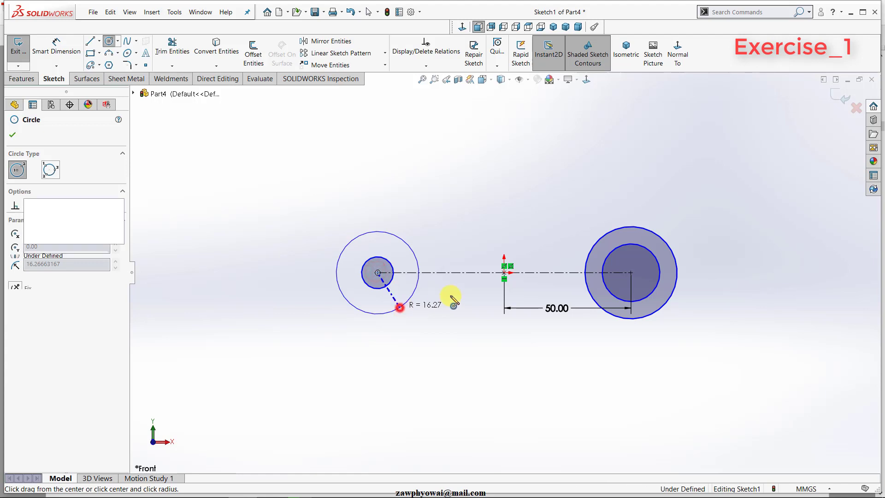
# - Draw a large circle and an inner hole circle centred on the origin
pyautogui.click(504, 273)
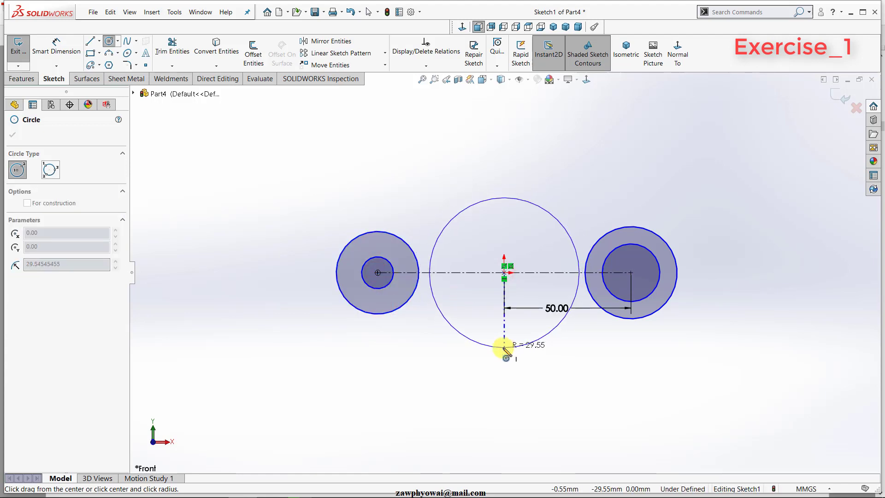
pyautogui.click(504, 347)
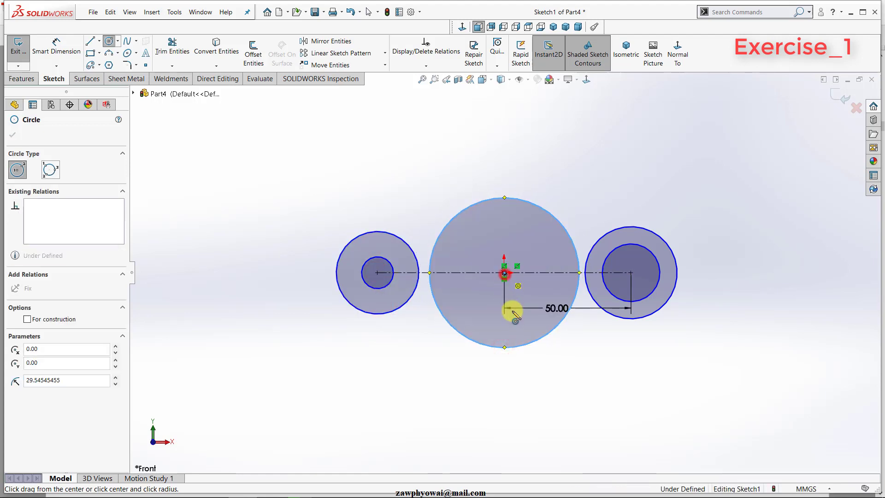
pyautogui.click(504, 272)
pyautogui.click(506, 321)
pyautogui.rightClick(508, 380)
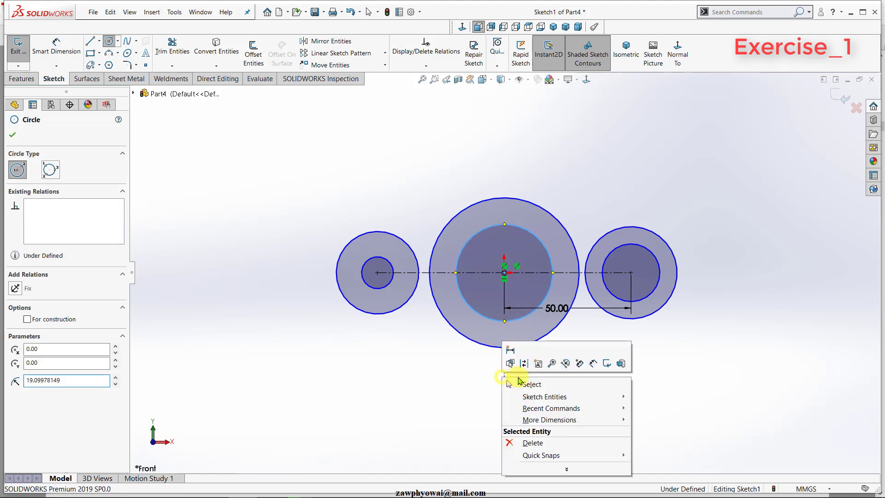
pyautogui.click(521, 383)
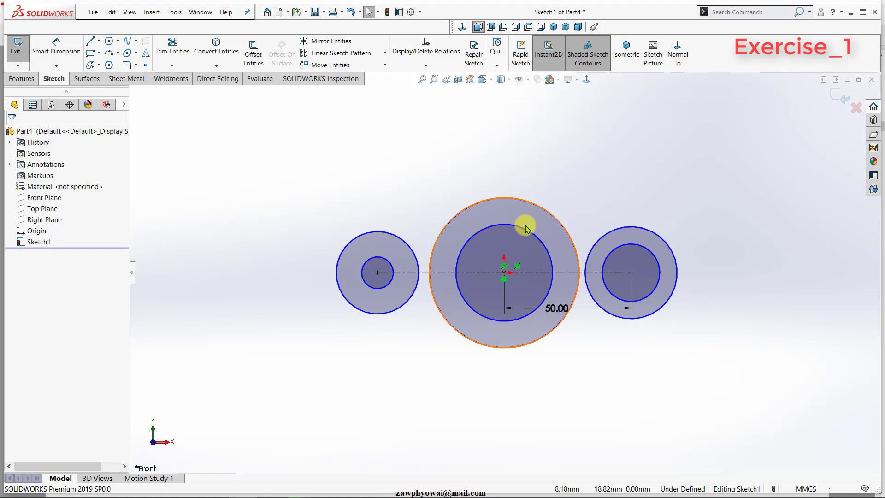
# - Make the two side hole circles equal, and the two outer side circles equal
pyautogui.click(377, 291)
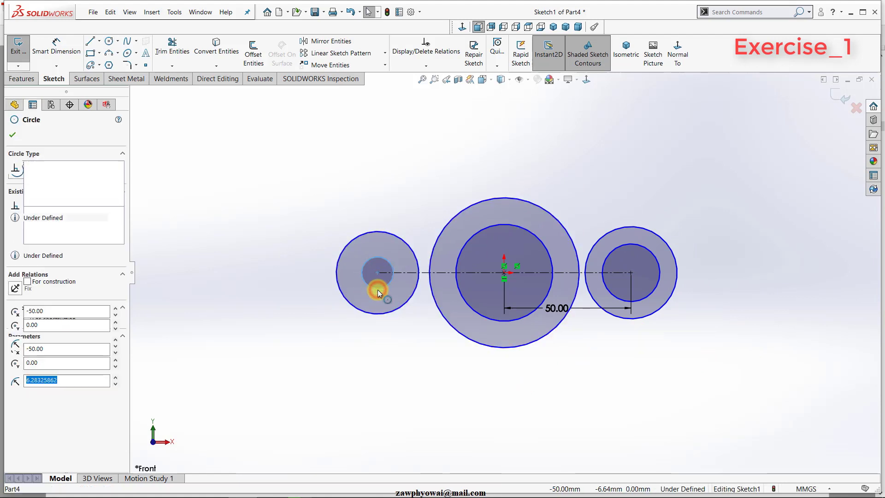
pyautogui.keyDown('ctrl'); pyautogui.click(616, 300); pyautogui.keyUp('ctrl')
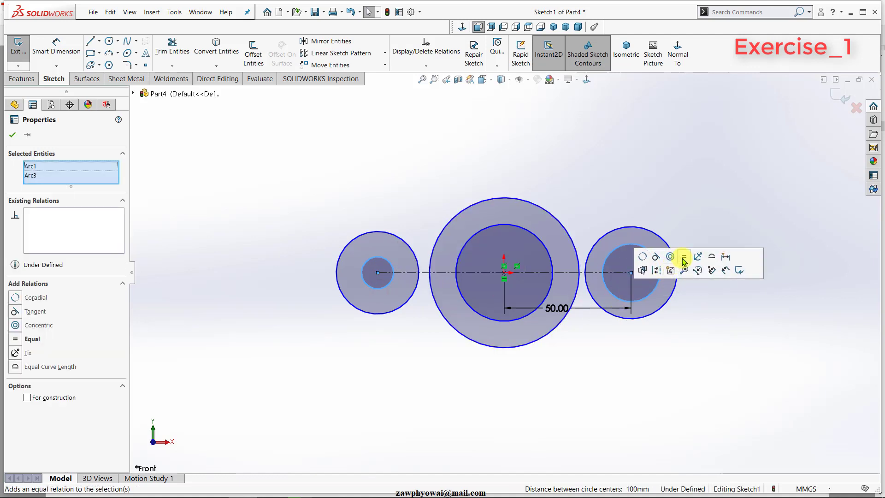
pyautogui.click(683, 259)
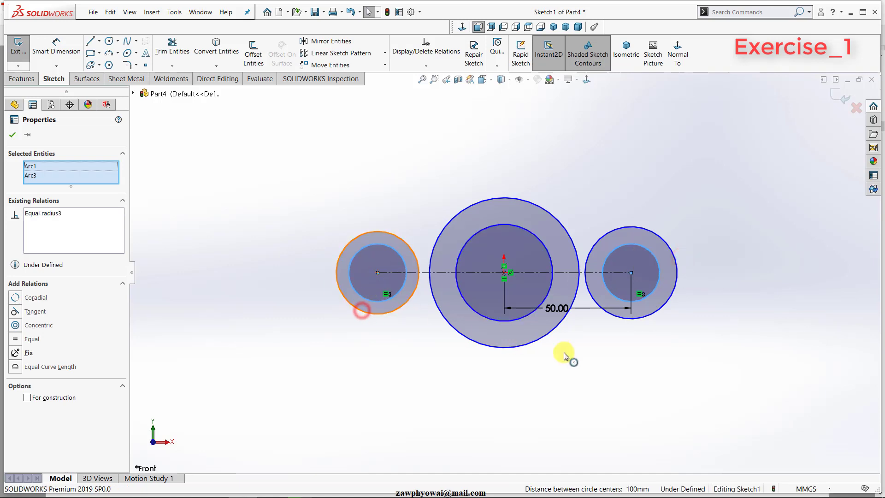
pyautogui.keyDown('ctrl'); pyautogui.click(642, 316); pyautogui.keyUp('ctrl')
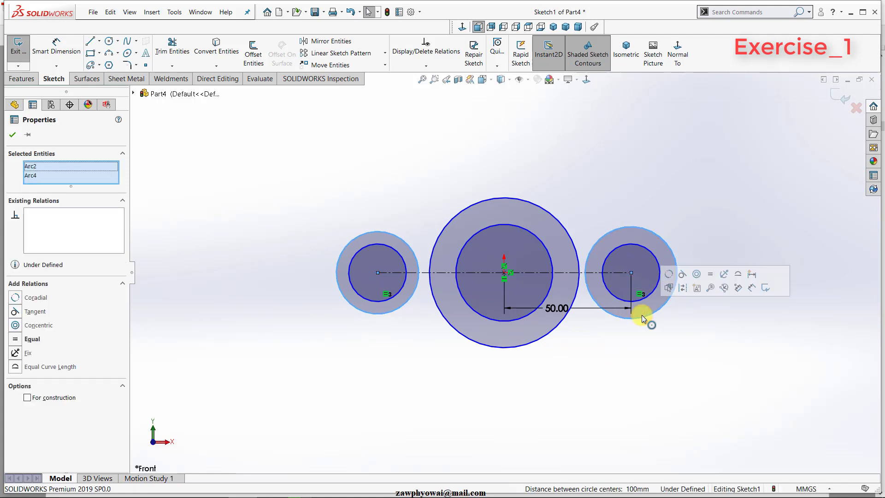
pyautogui.click(712, 275)
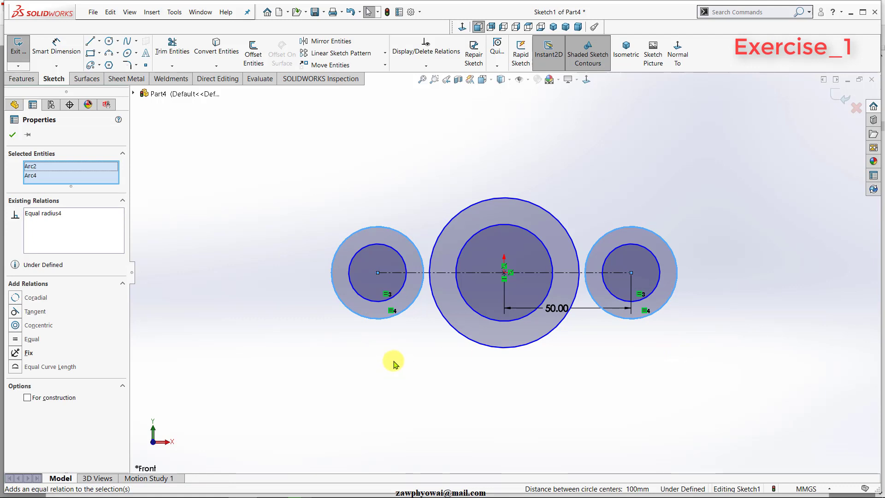
pyautogui.click(423, 386)
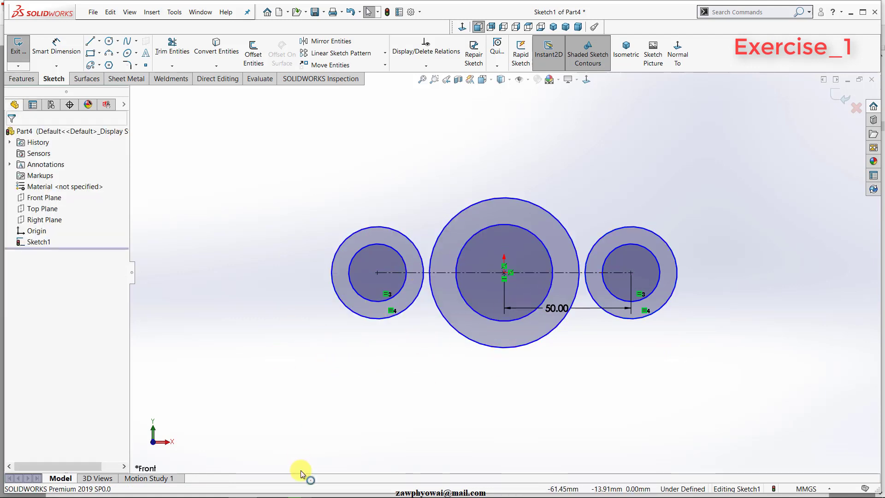
pyautogui.click(384, 421)
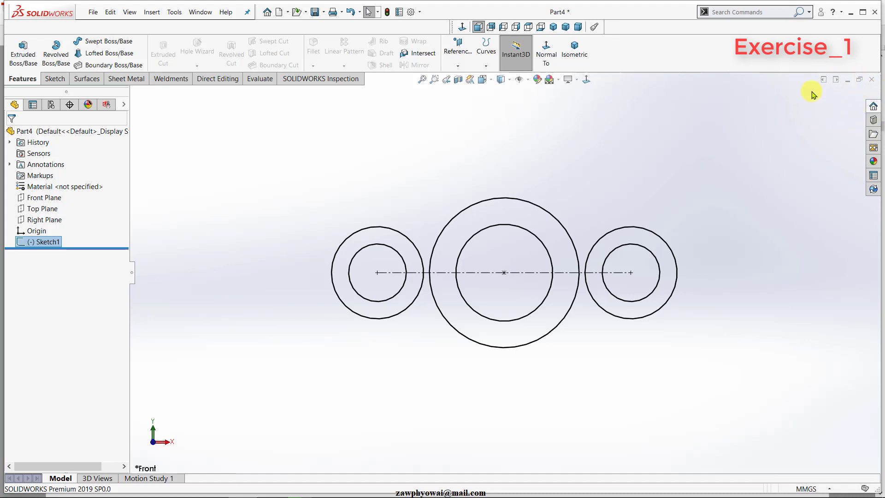
pyautogui.click(572, 242)
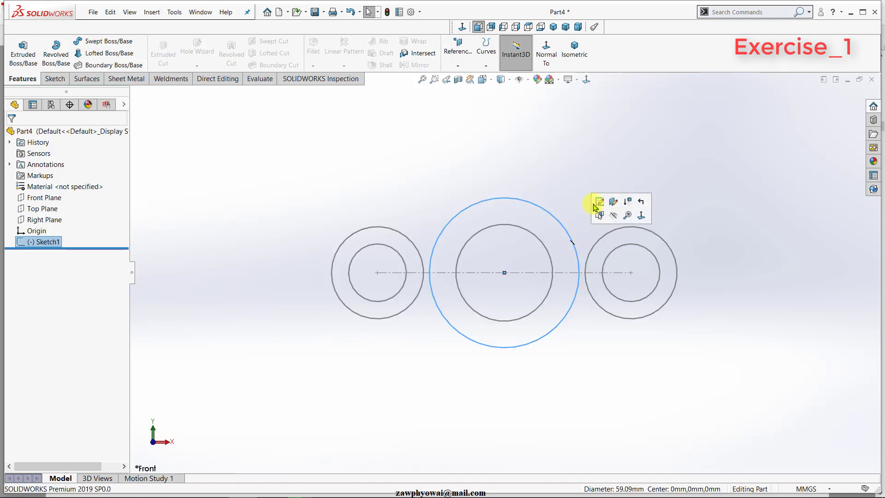
pyautogui.click(40, 244)
pyautogui.rightClick(49, 244)
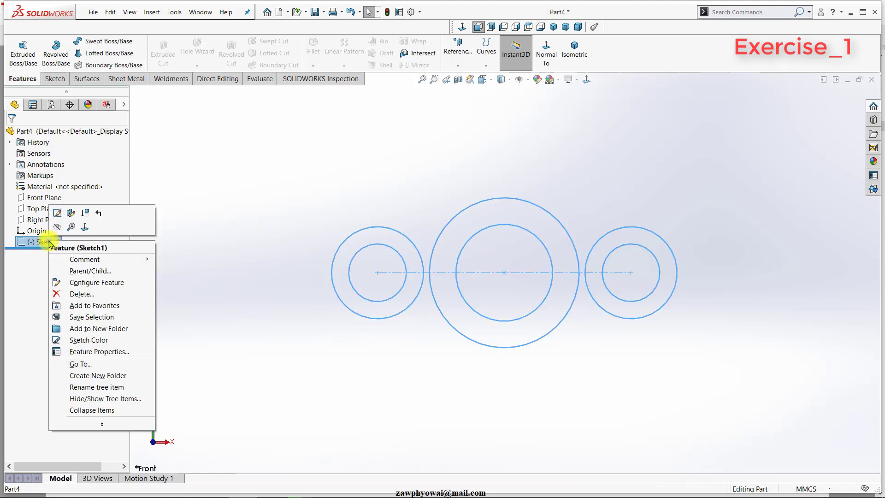
pyautogui.click(55, 213)
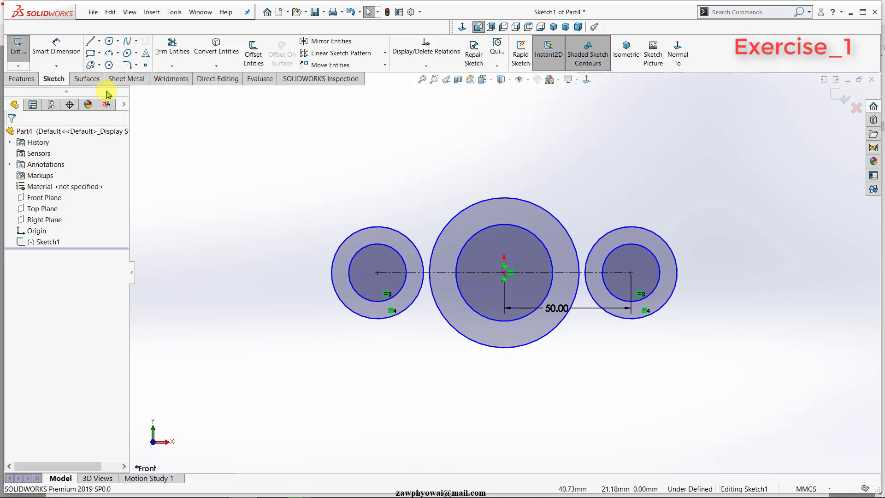
# - Dimension the right outer circle to a 30 mm diameter
pyautogui.click(45, 51)
pyautogui.click(650, 232)
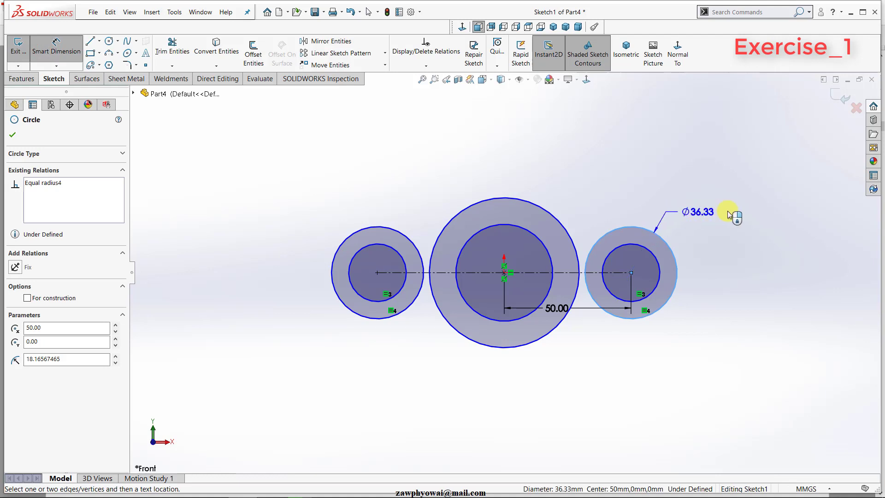
pyautogui.click(727, 212)
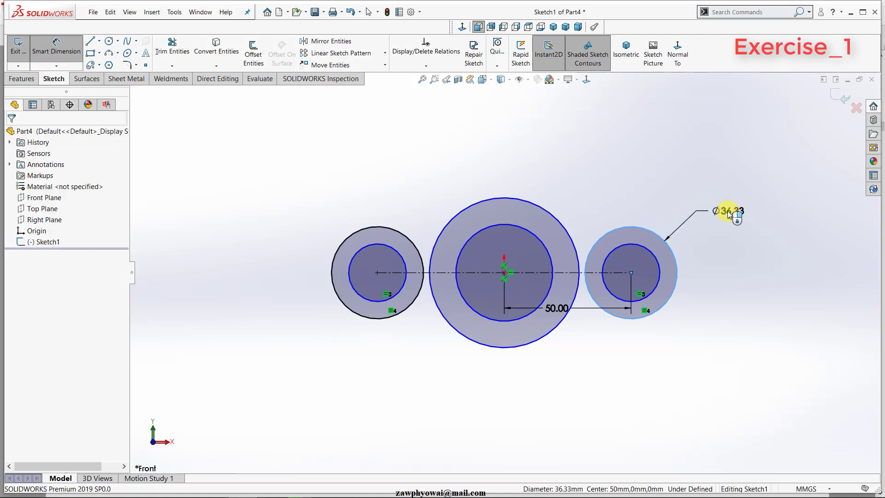
pyautogui.click(684, 235)
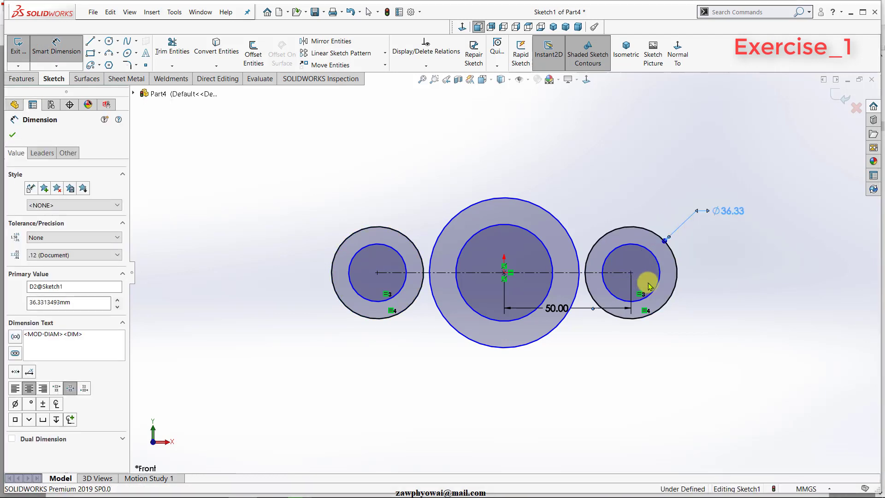
pyautogui.write('30')
pyautogui.press('Return')
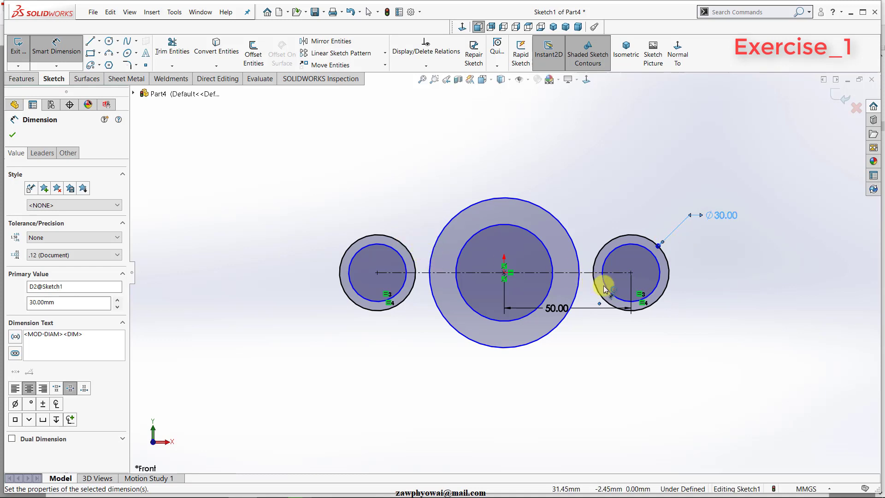
# - Dimension the right inner circle to 20 mm and check the Exercise_1 drawing
pyautogui.click(736, 259)
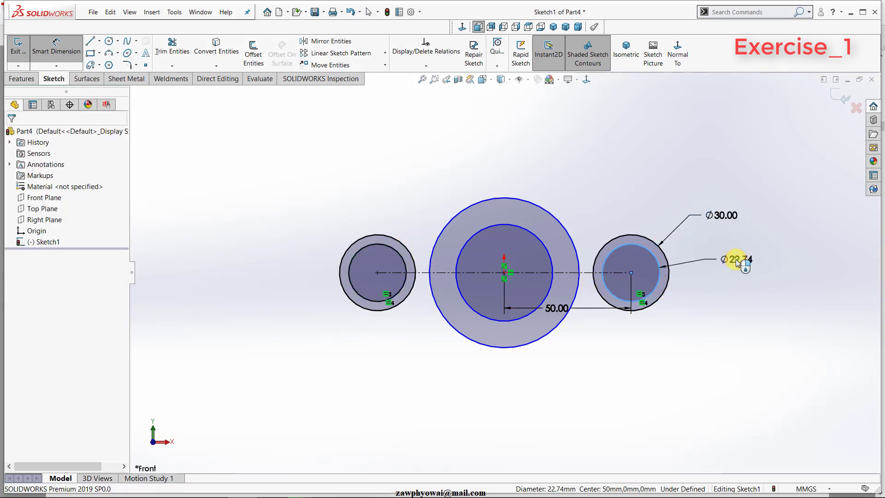
pyautogui.click(736, 259)
pyautogui.write('20')
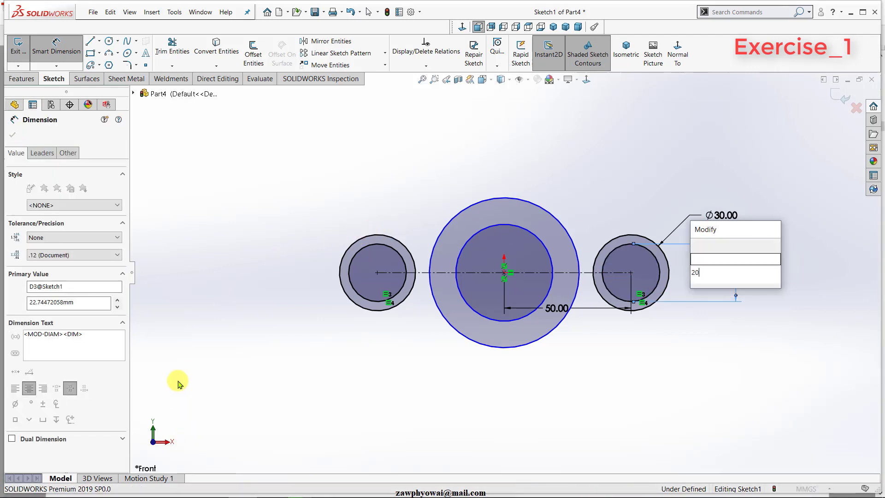
pyautogui.press('Return')
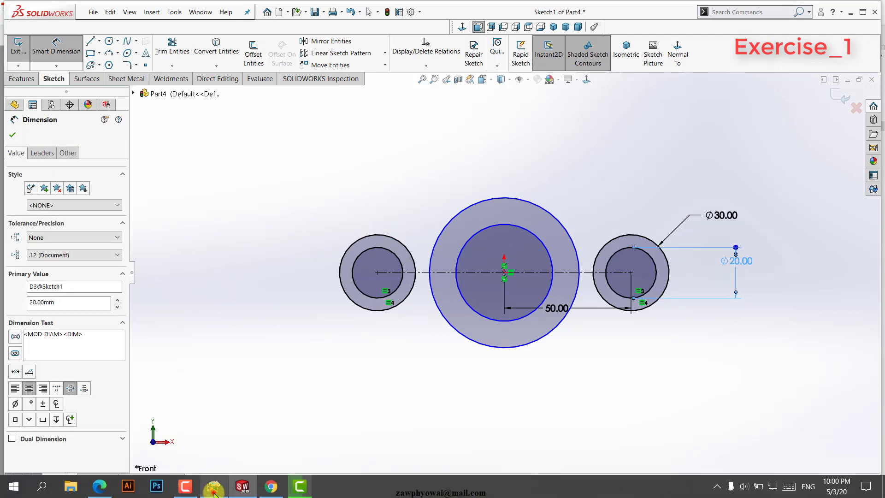
pyautogui.click(214, 494)
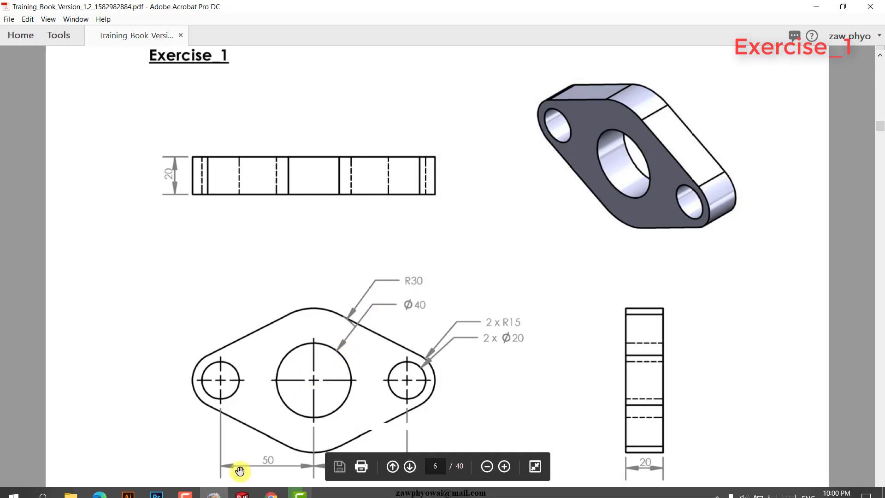
pyautogui.click(242, 487)
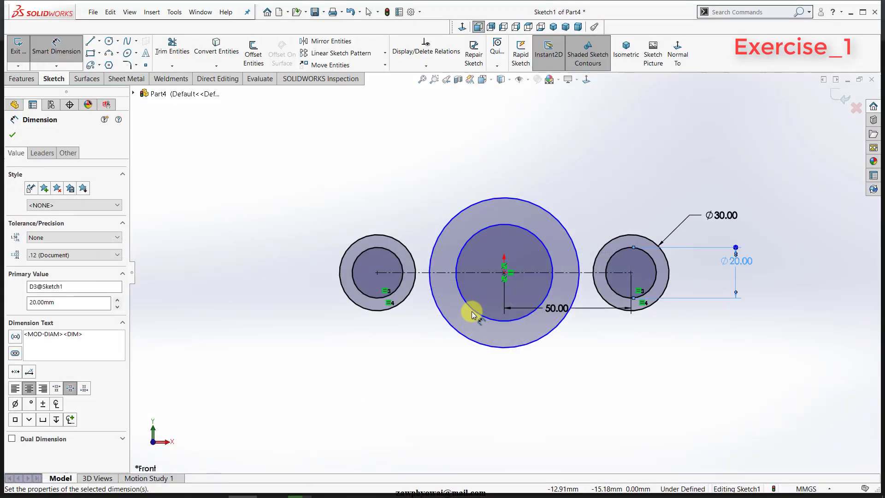
# - Give the central circles 40 mm inner and 60 mm outer diameters
pyautogui.click(474, 310)
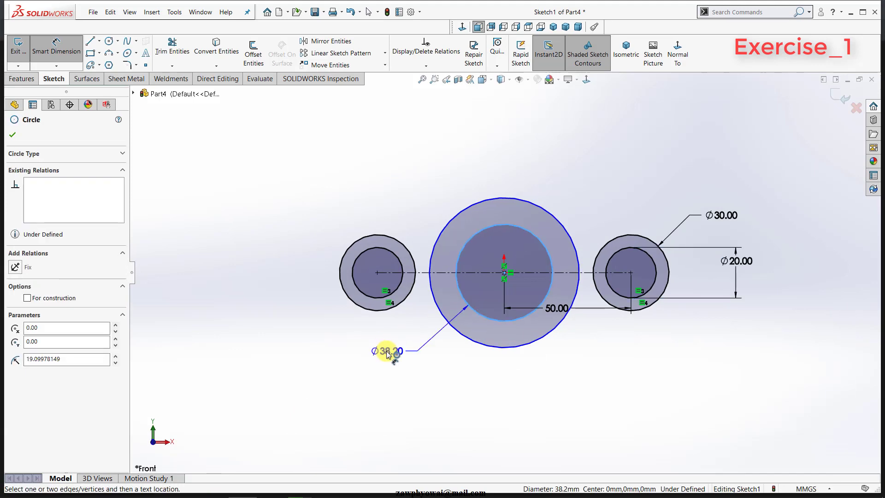
pyautogui.click(386, 351)
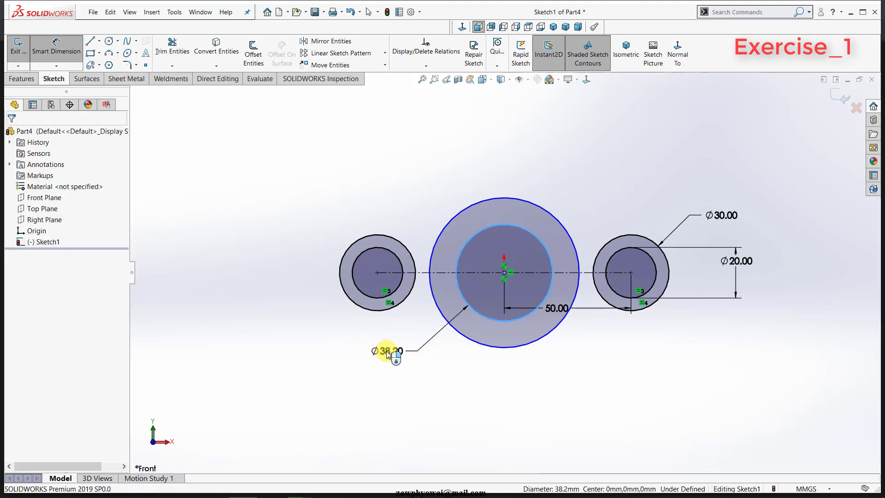
pyautogui.write('40')
pyautogui.press('Return')
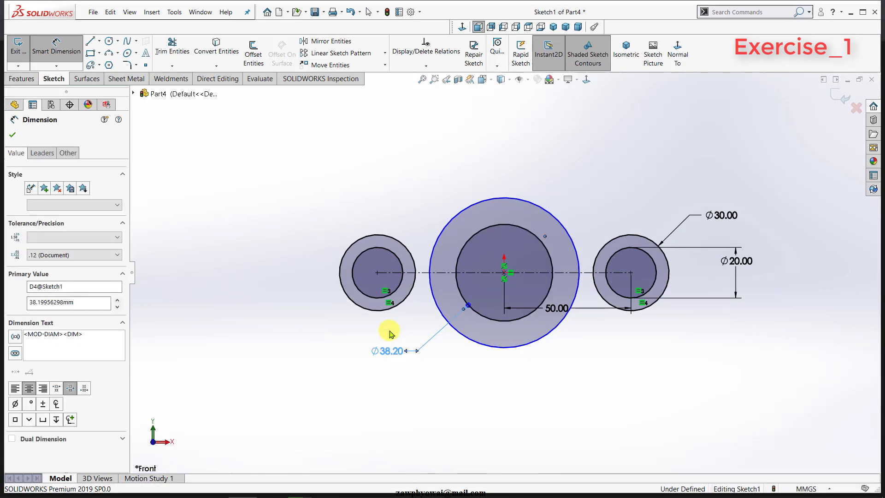
pyautogui.click(492, 348)
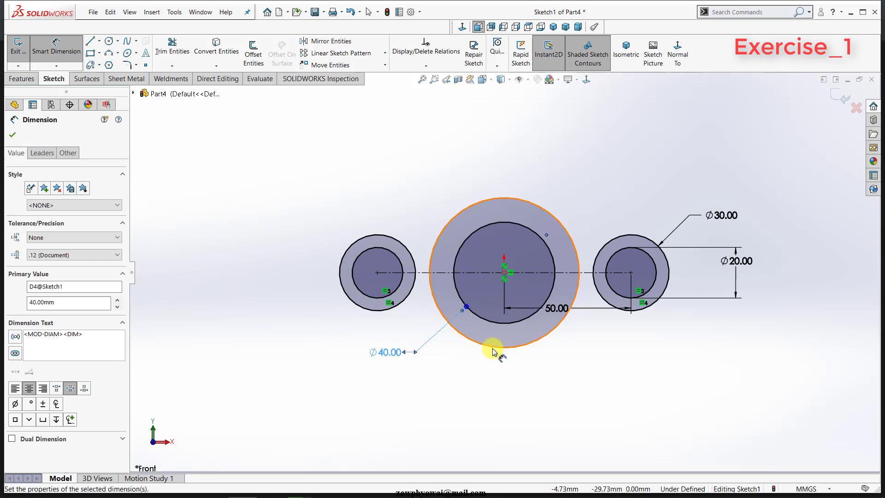
pyautogui.click(473, 424)
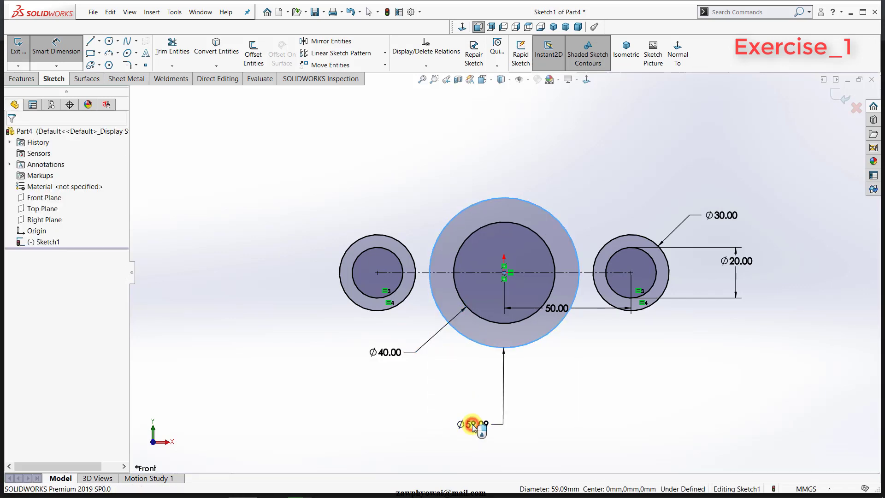
pyautogui.click(472, 425)
pyautogui.write('60')
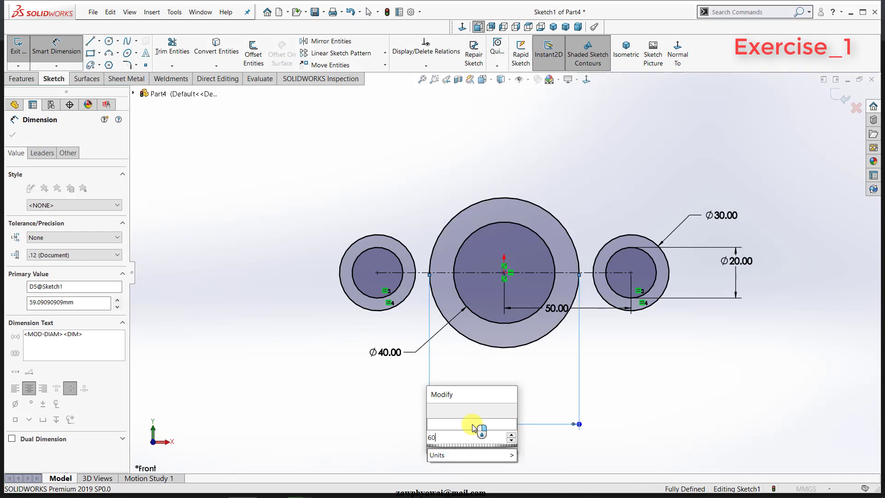
pyautogui.press('Return')
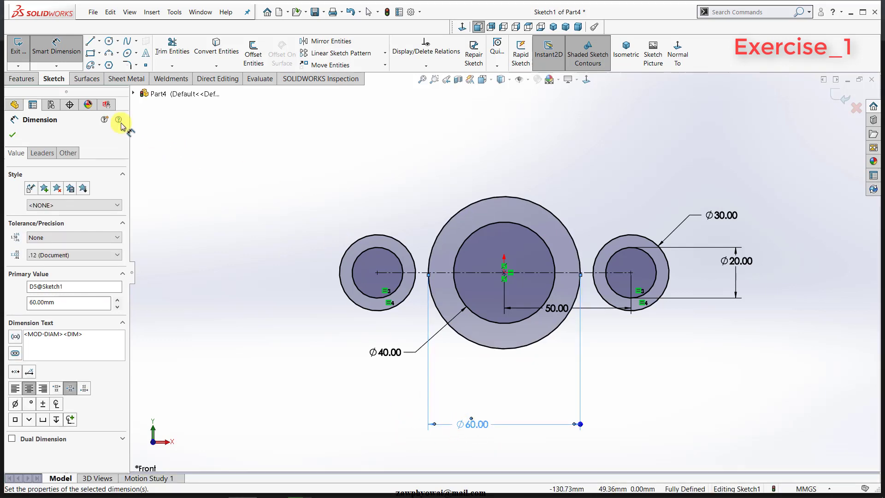
pyautogui.click(90, 41)
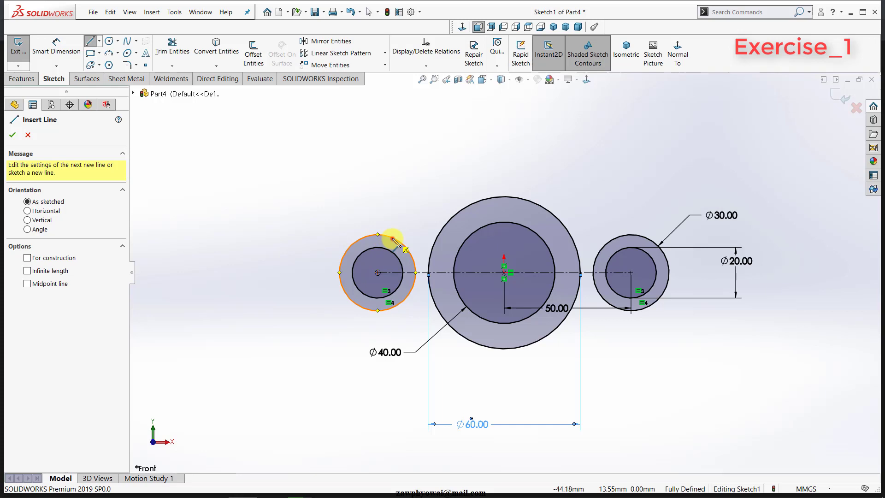
# - Draw the two upper tangent lines linking the left, central and right circles
pyautogui.click(391, 238)
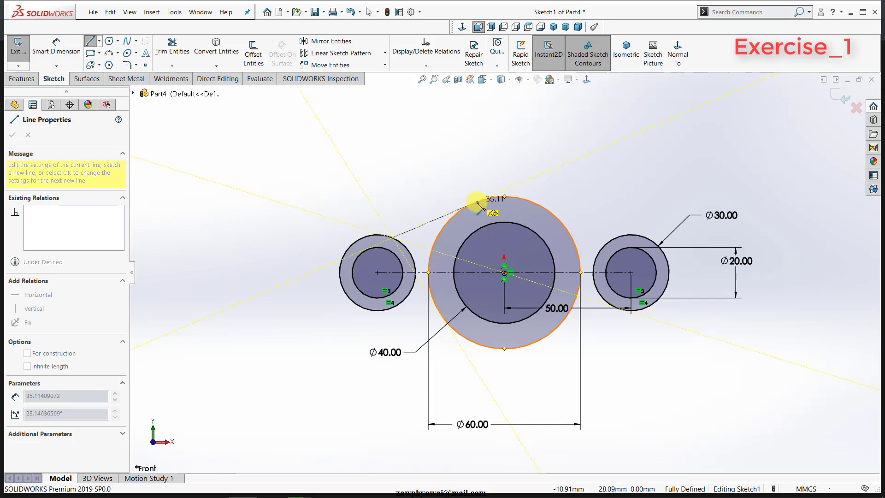
pyautogui.click(477, 202)
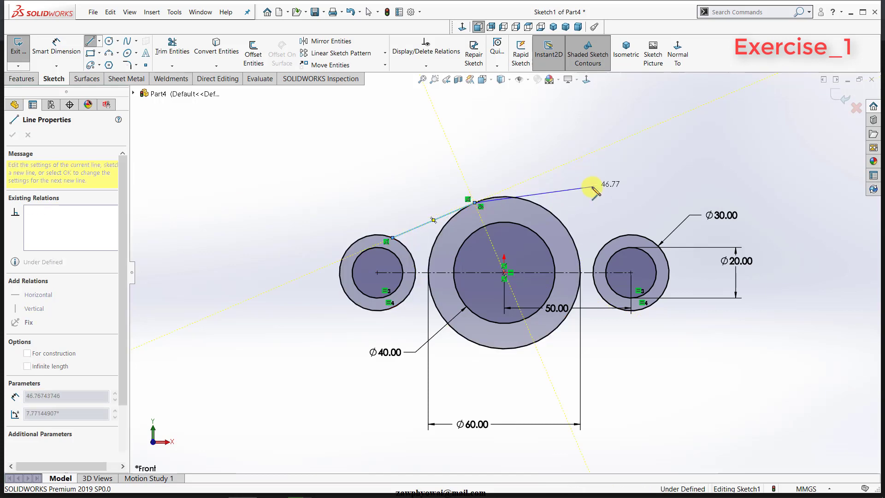
pyautogui.press('Escape')
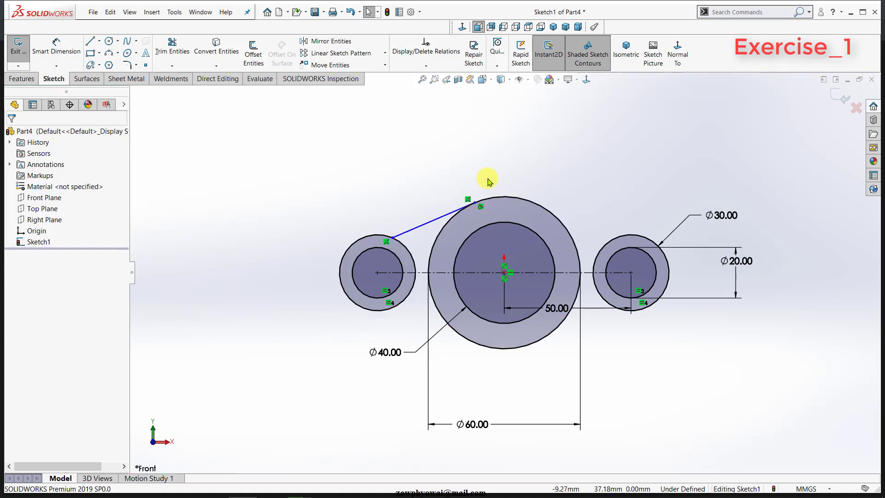
pyautogui.click(91, 41)
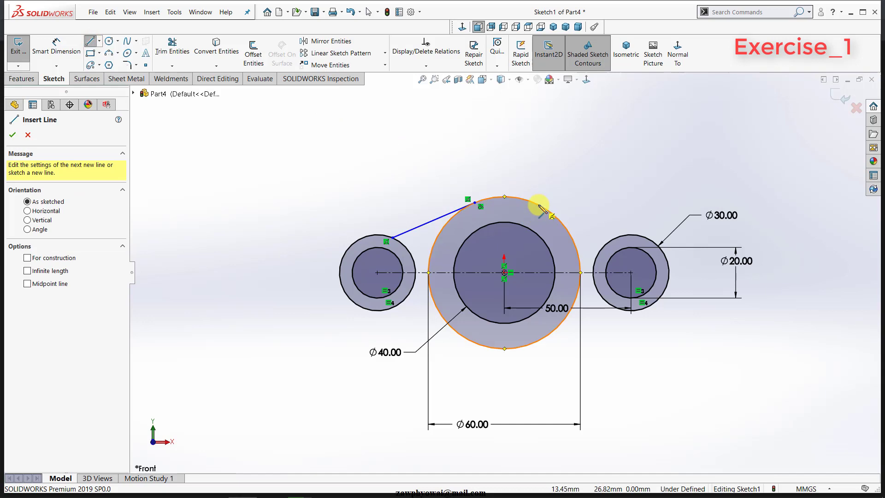
pyautogui.click(538, 205)
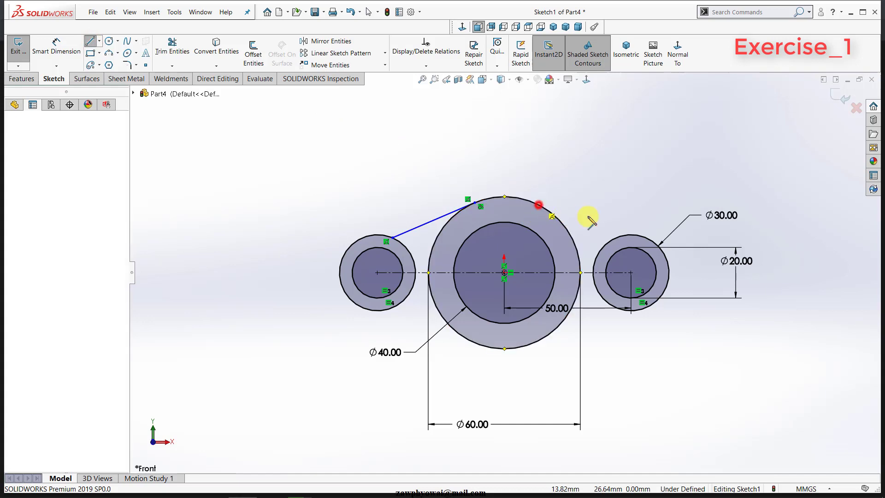
pyautogui.click(633, 232)
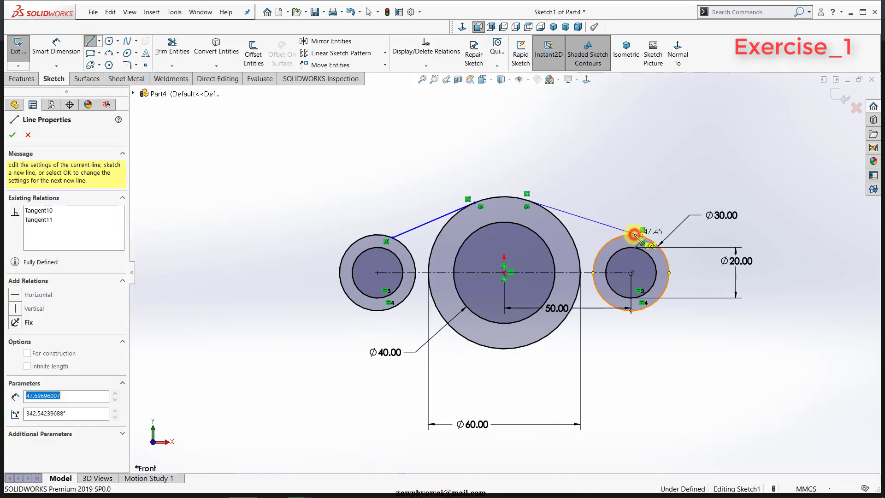
pyautogui.rightClick(629, 349)
pyautogui.click(719, 367)
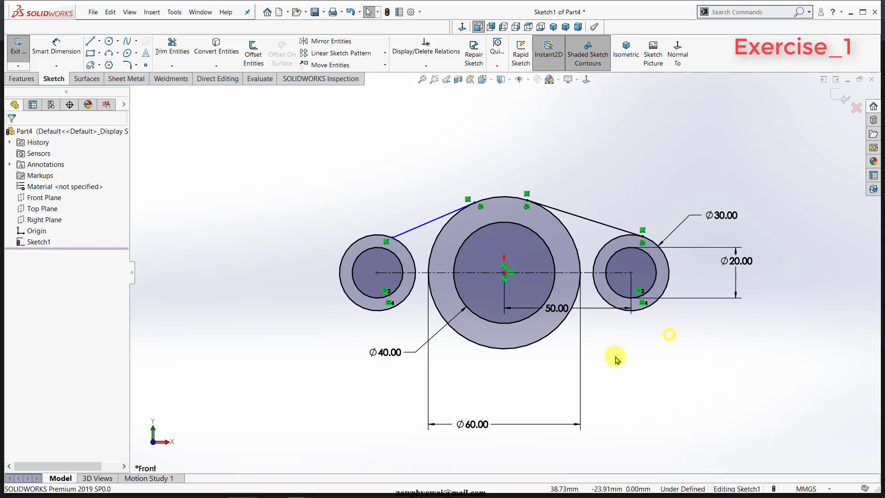
# - Draw the two lower tangent lines linking the right, central and left circles
pyautogui.press('l')
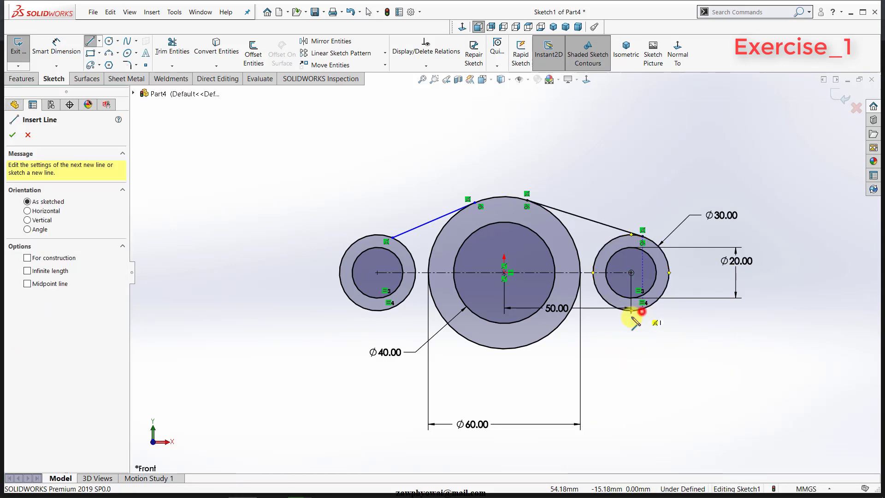
pyautogui.click(631, 311)
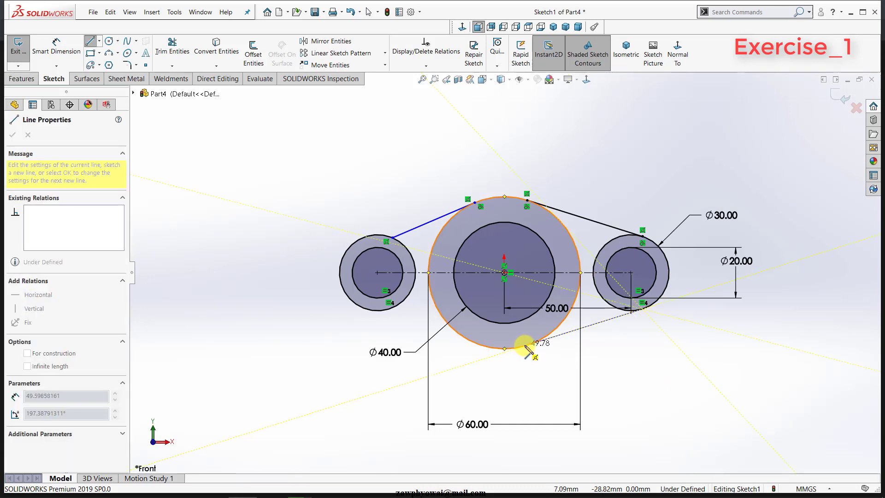
pyautogui.rightClick(499, 368)
pyautogui.click(499, 371)
pyautogui.click(562, 375)
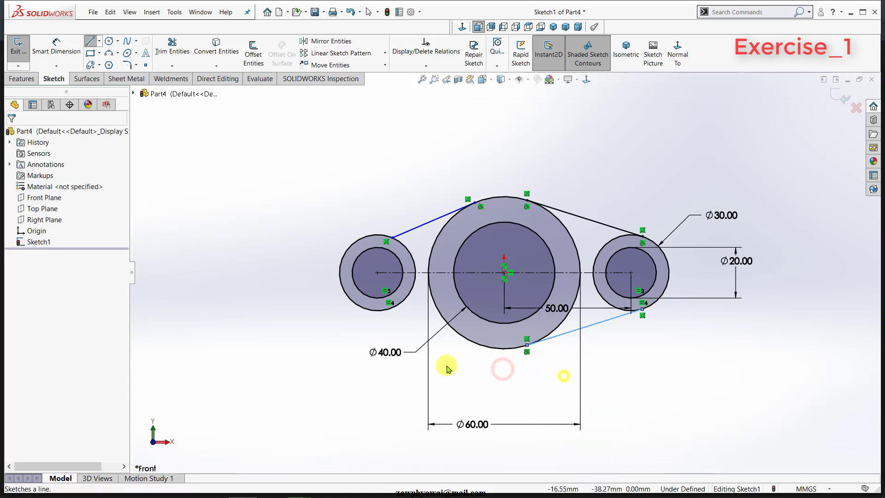
pyautogui.click(463, 341)
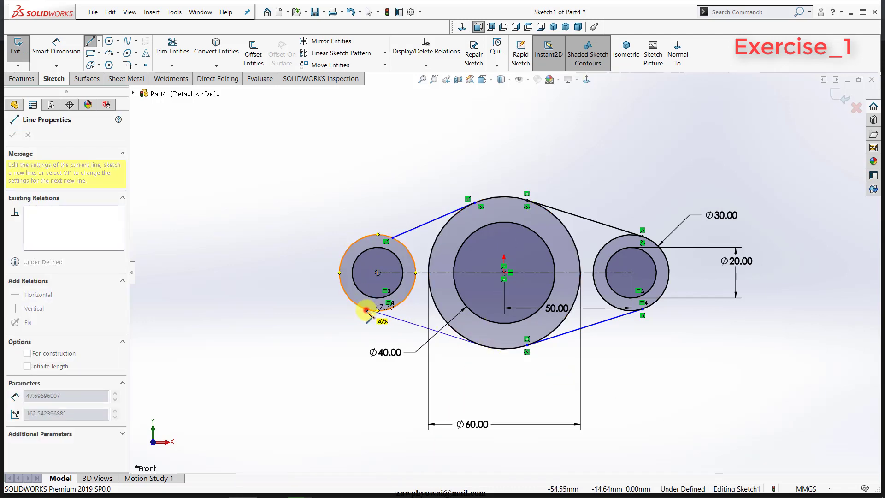
pyautogui.click(366, 310)
pyautogui.rightClick(366, 311)
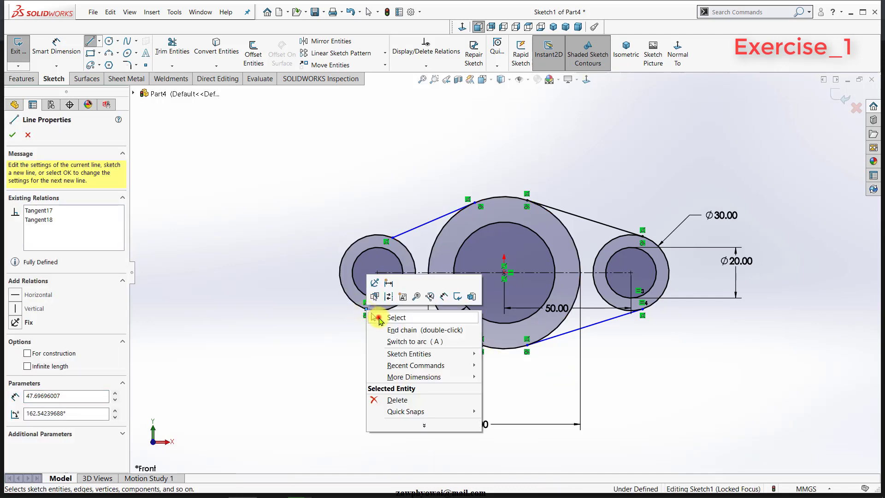
pyautogui.click(378, 318)
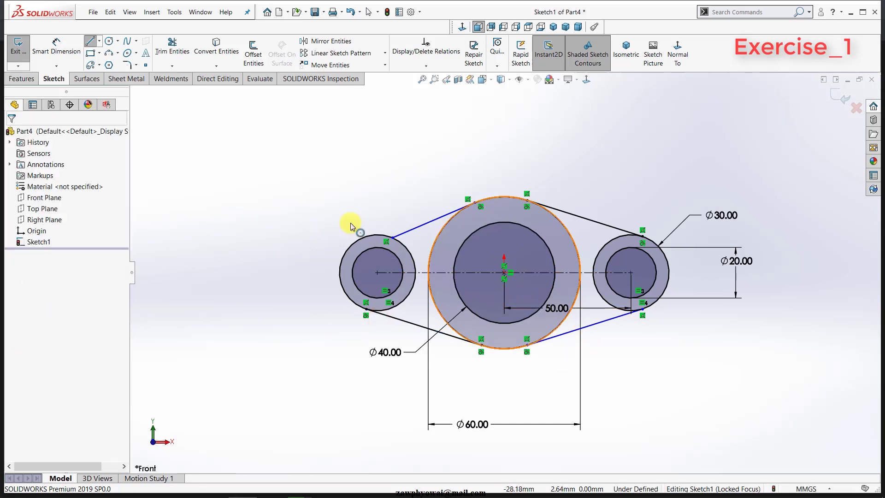
pyautogui.click(171, 42)
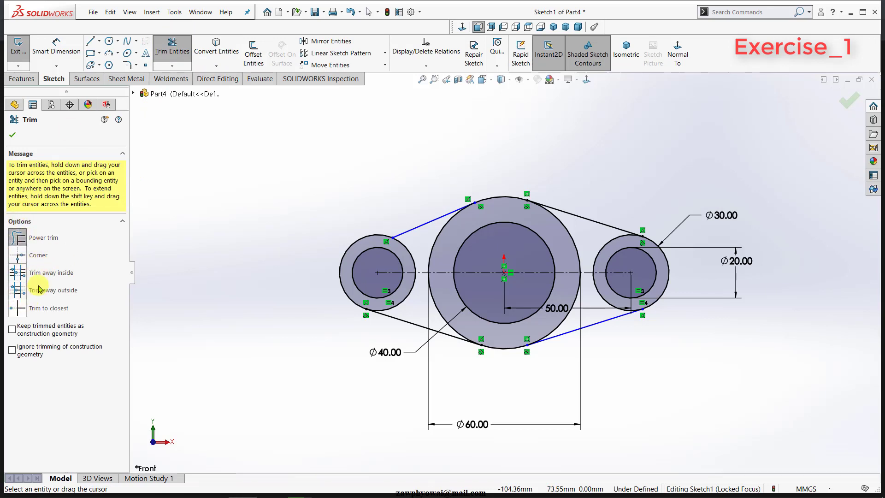
# - Trim the left circle's inner arcs and the central circle's upper-left arcs
pyautogui.click(18, 307)
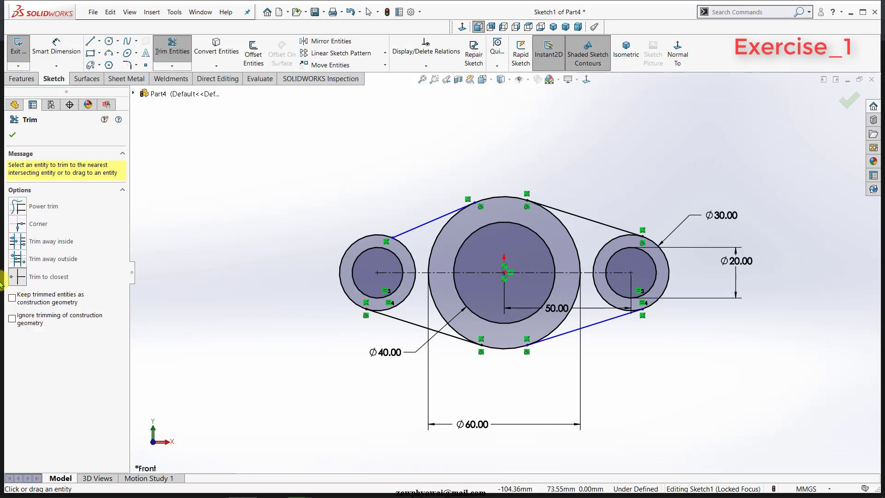
pyautogui.click(411, 253)
pyautogui.click(412, 287)
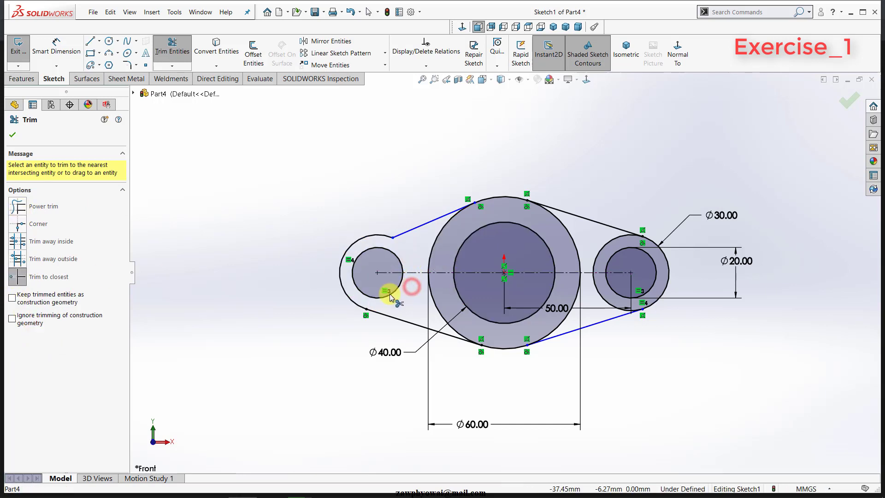
pyautogui.click(19, 207)
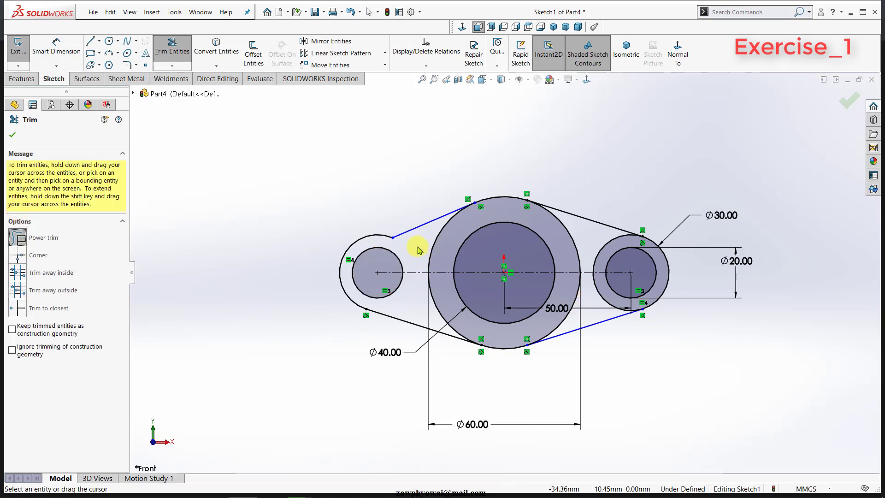
pyautogui.moveTo(419, 249); pyautogui.dragTo(429, 246)
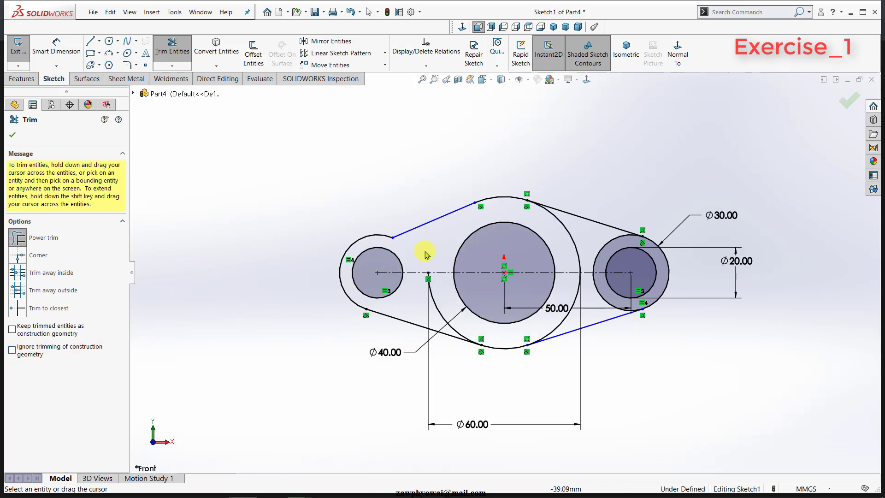
pyautogui.moveTo(424, 251); pyautogui.dragTo(441, 285)
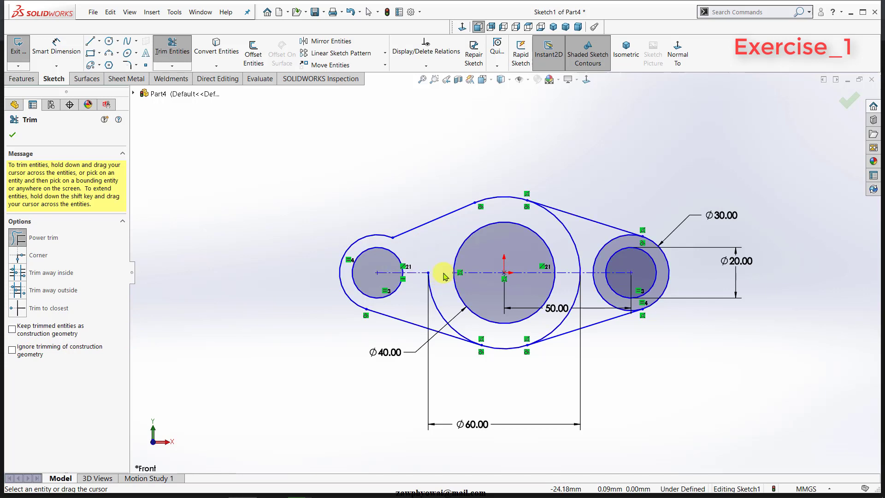
pyautogui.press('Escape')
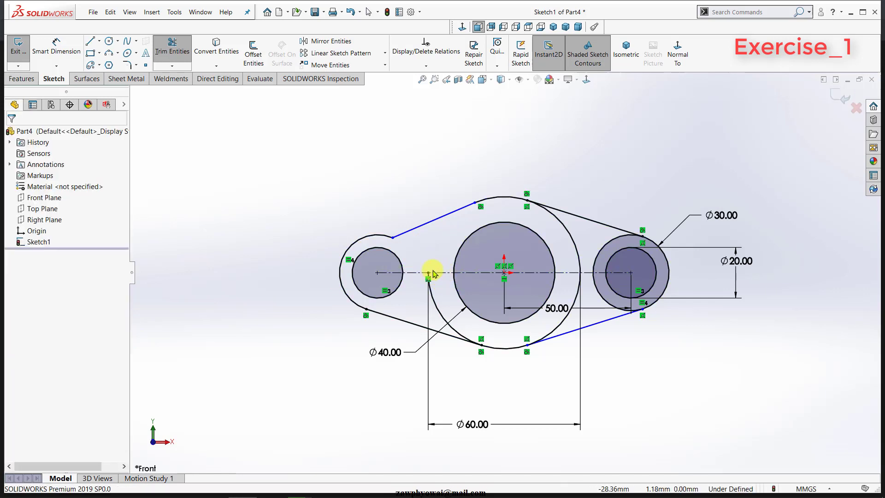
# - Trim the central circle's lower arcs and the right circle's inner arc
pyautogui.click(166, 51)
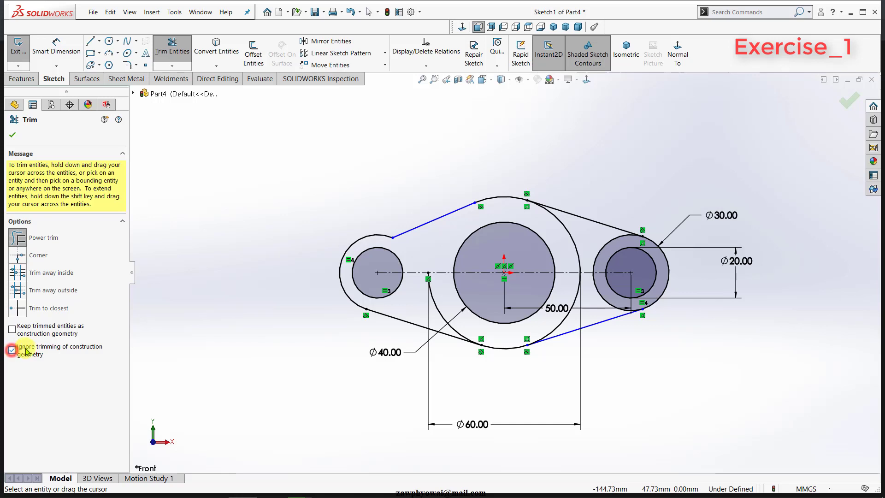
pyautogui.moveTo(437, 261); pyautogui.dragTo(461, 300)
pyautogui.moveTo(583, 264); pyautogui.dragTo(572, 305)
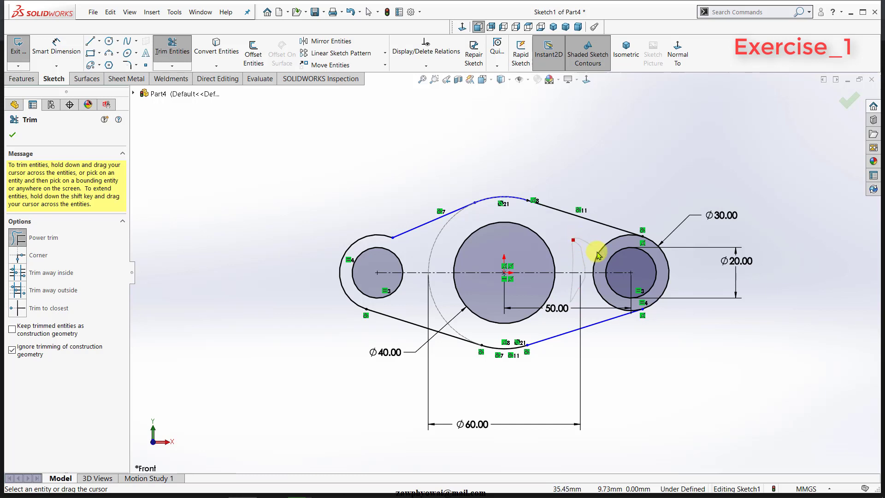
pyautogui.moveTo(597, 254); pyautogui.dragTo(593, 302)
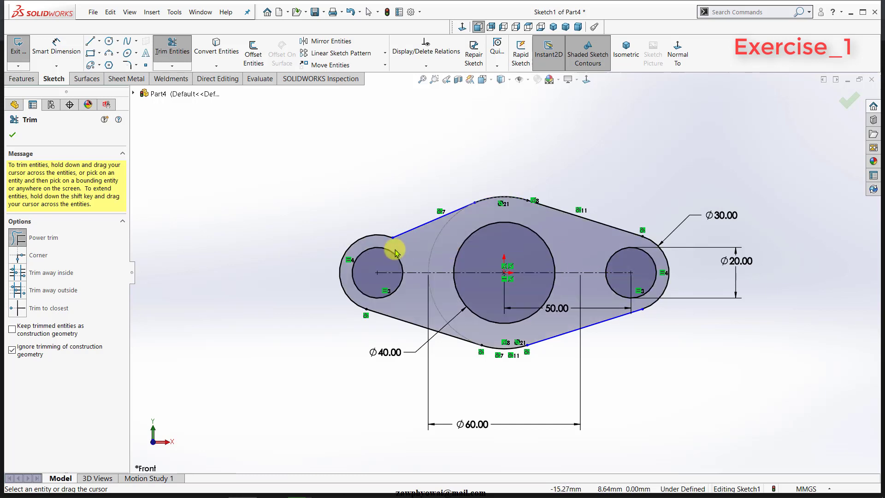
pyautogui.click(13, 134)
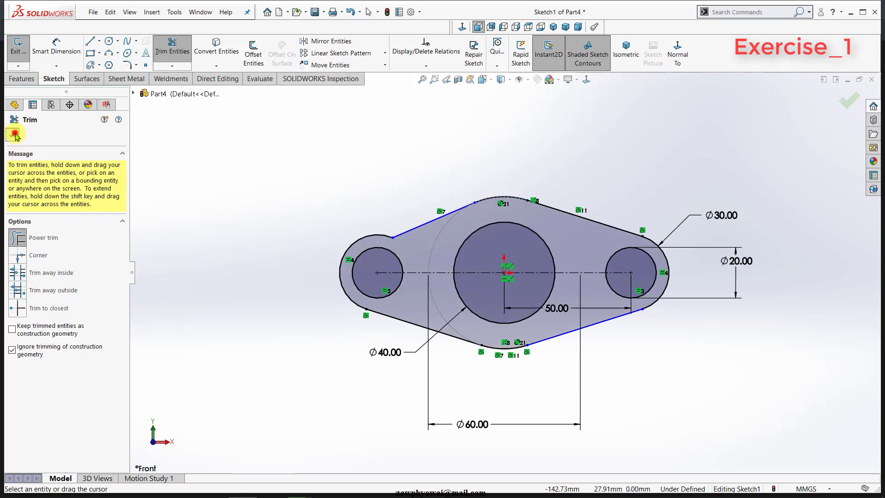
pyautogui.click(375, 225)
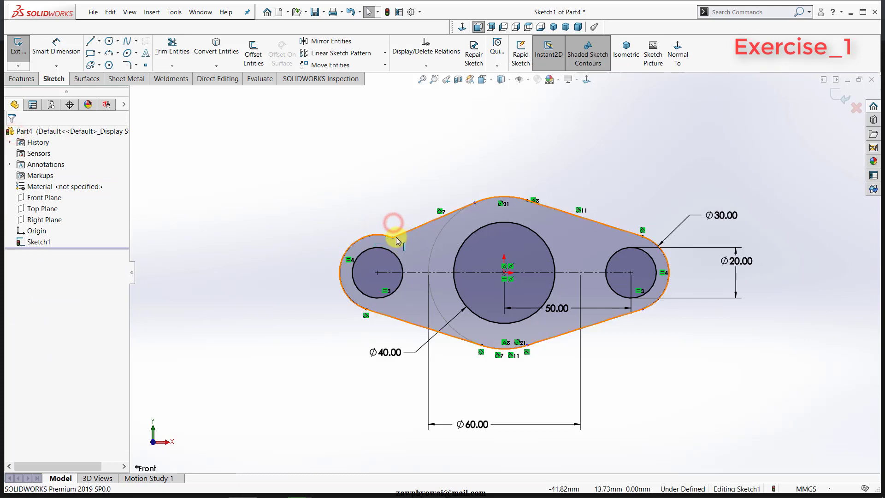
# - Make the left end arc tangent to the upper-left line and the right end arc tangent to the lower-right line
pyautogui.click(392, 237)
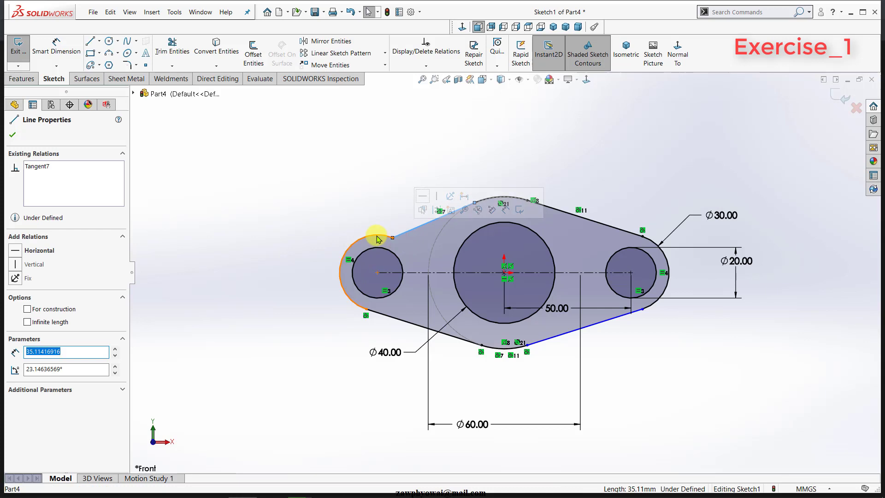
pyautogui.keyDown('ctrl'); pyautogui.click(375, 236); pyautogui.keyUp('ctrl')
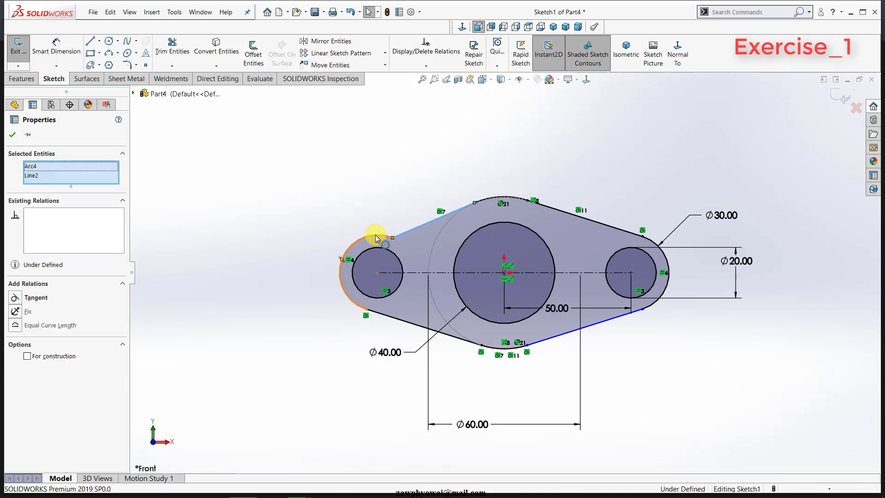
pyautogui.click(400, 199)
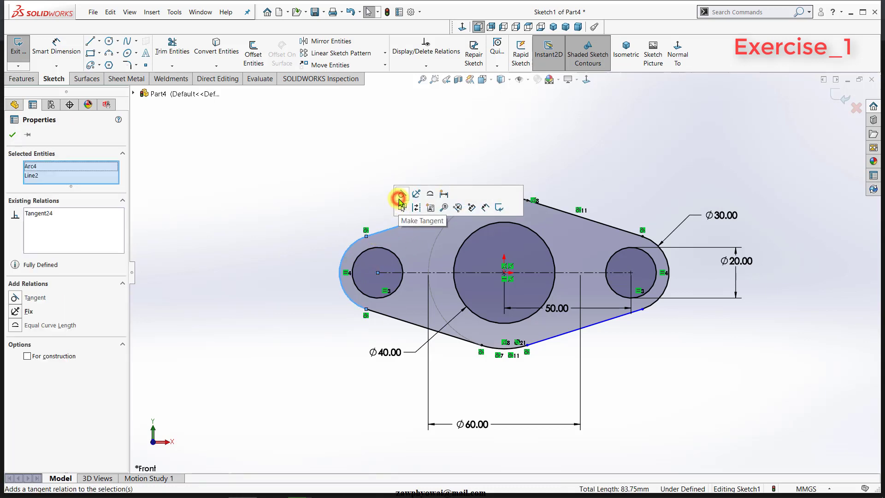
pyautogui.click(288, 315)
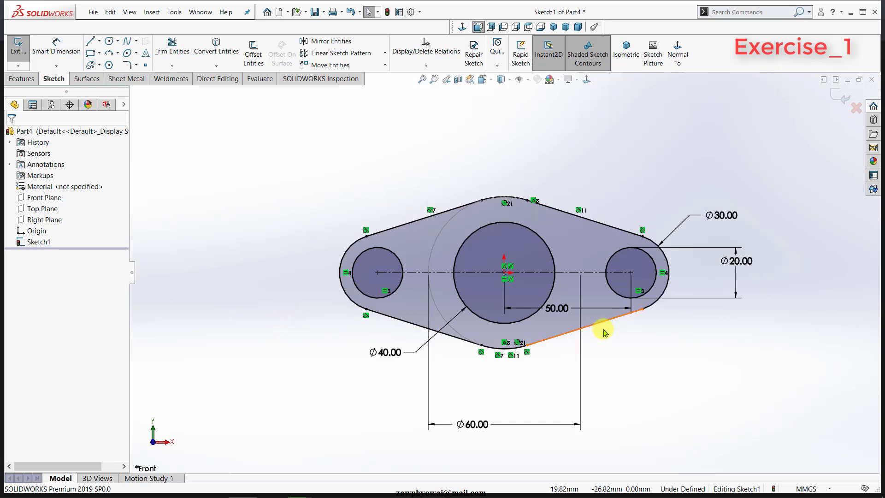
pyautogui.click(647, 310)
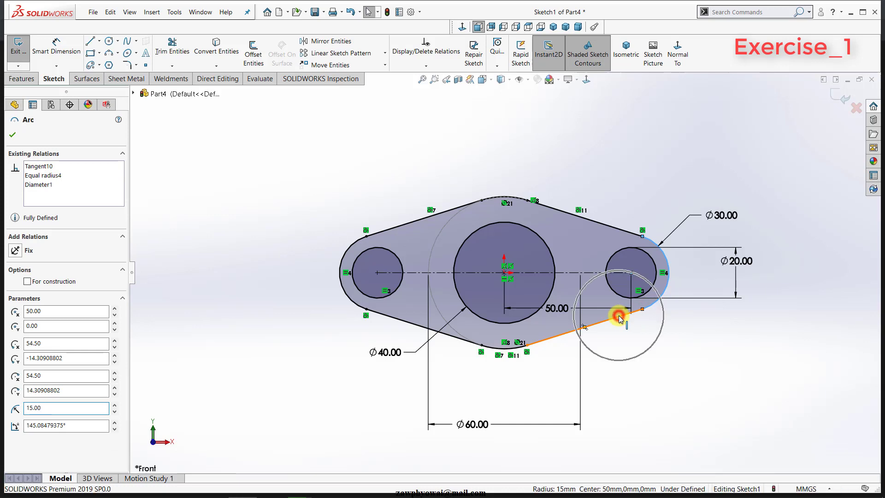
pyautogui.click(620, 318)
pyautogui.keyDown('ctrl'); pyautogui.click(654, 300); pyautogui.keyUp('ctrl')
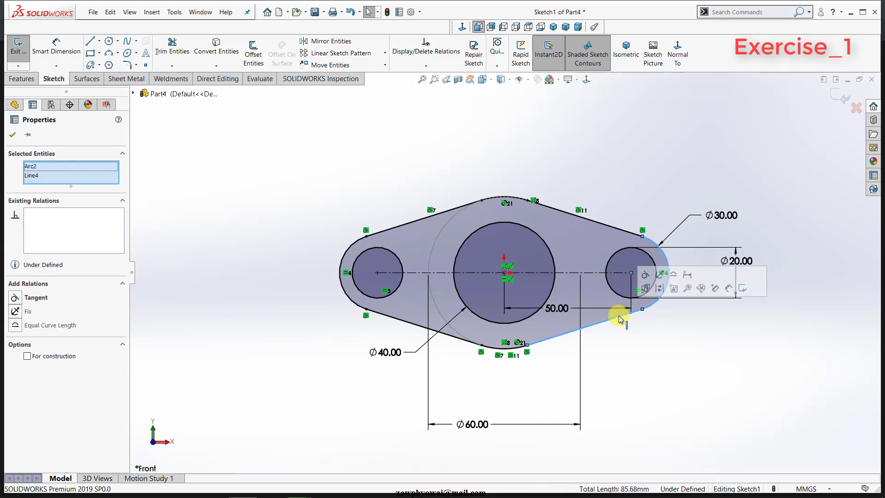
pyautogui.click(645, 276)
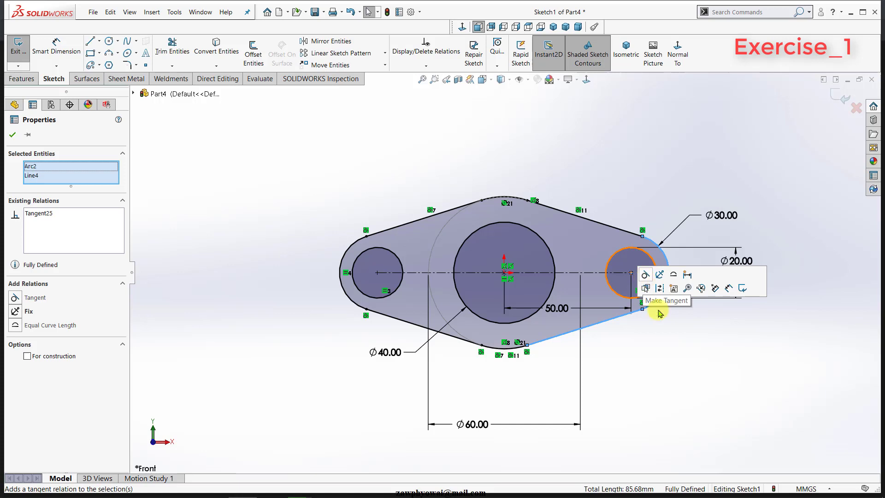
pyautogui.click(664, 340)
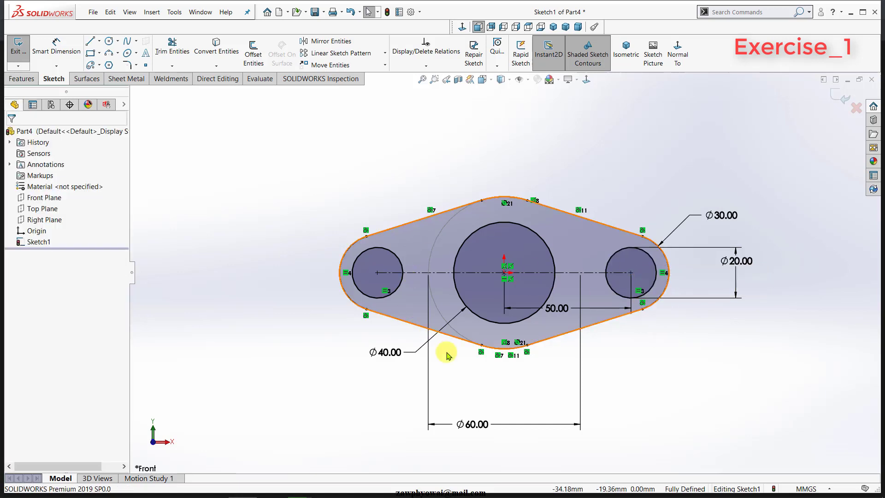
# - Extrude Sketch1 20 mm with a Mid Plane end condition to create Boss-Extrude1
pyautogui.click(553, 27)
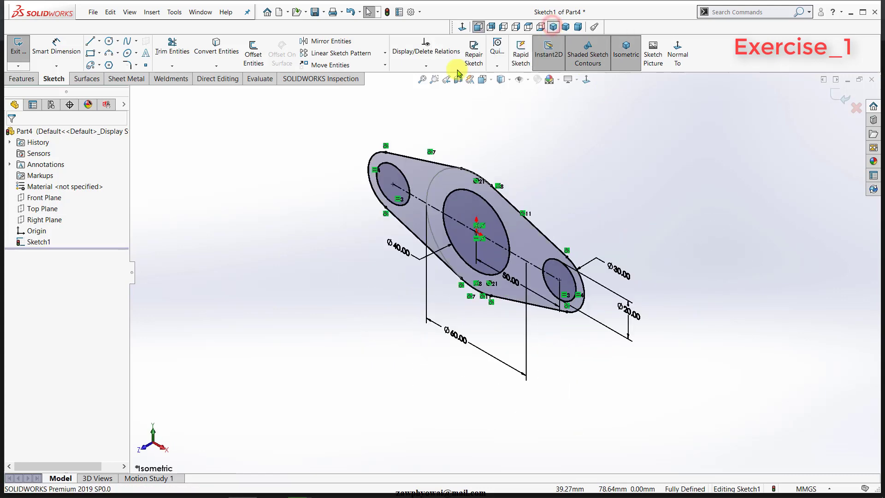
pyautogui.click(15, 80)
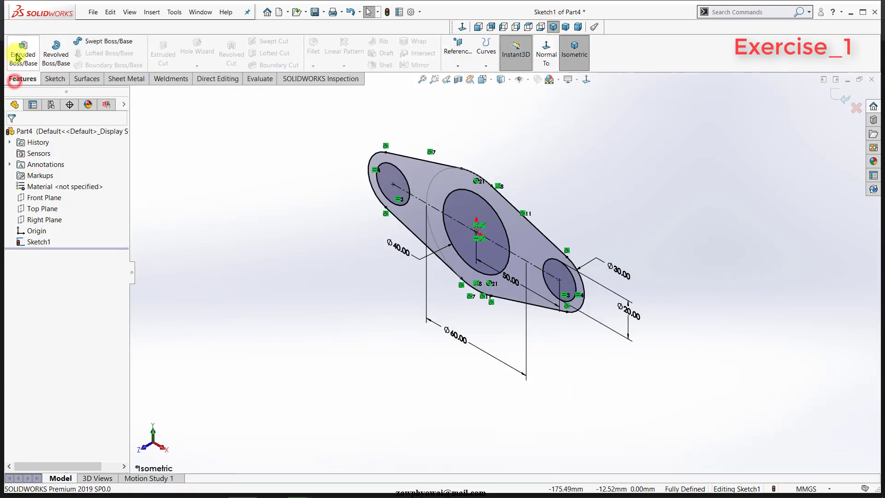
pyautogui.click(16, 57)
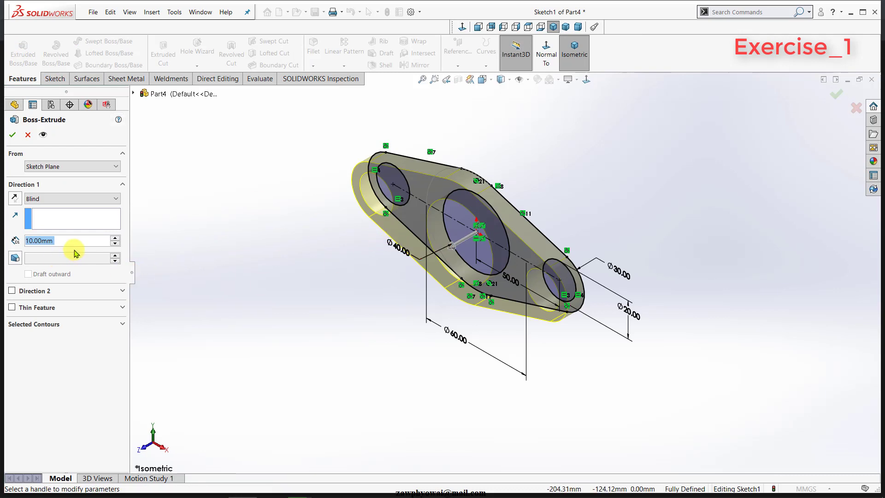
pyautogui.write('20')
pyautogui.press('Return')
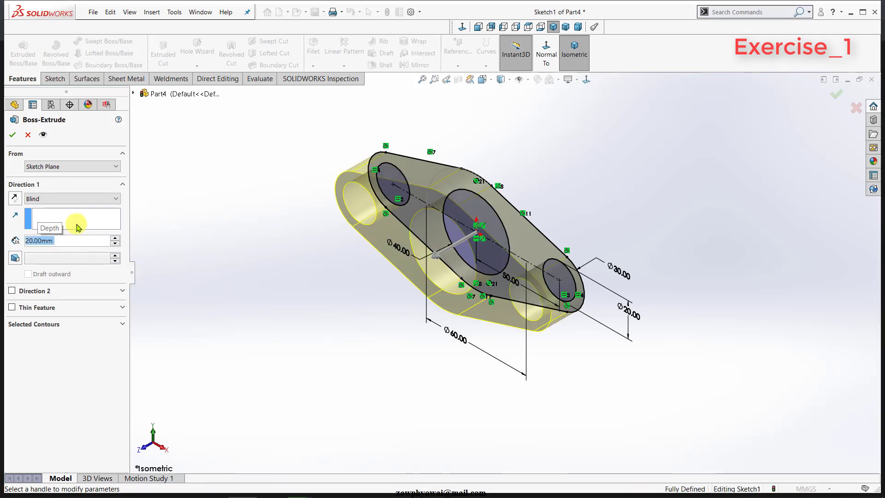
pyautogui.click(78, 199)
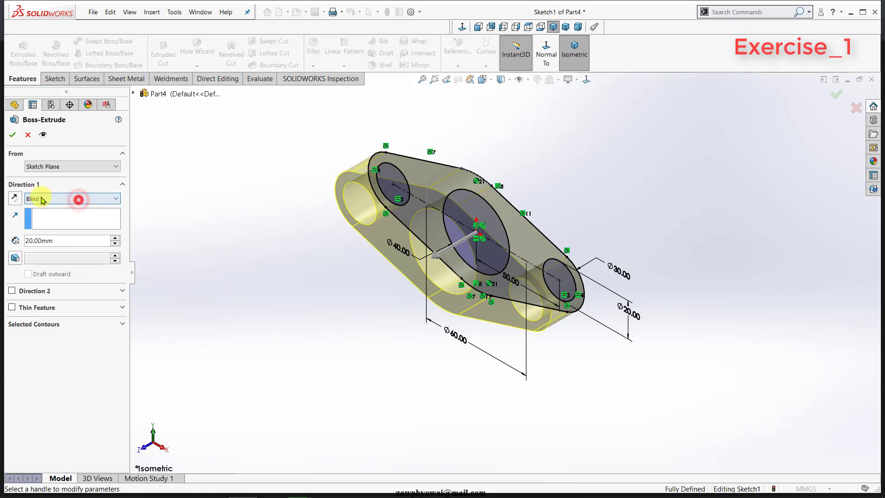
pyautogui.click(14, 199)
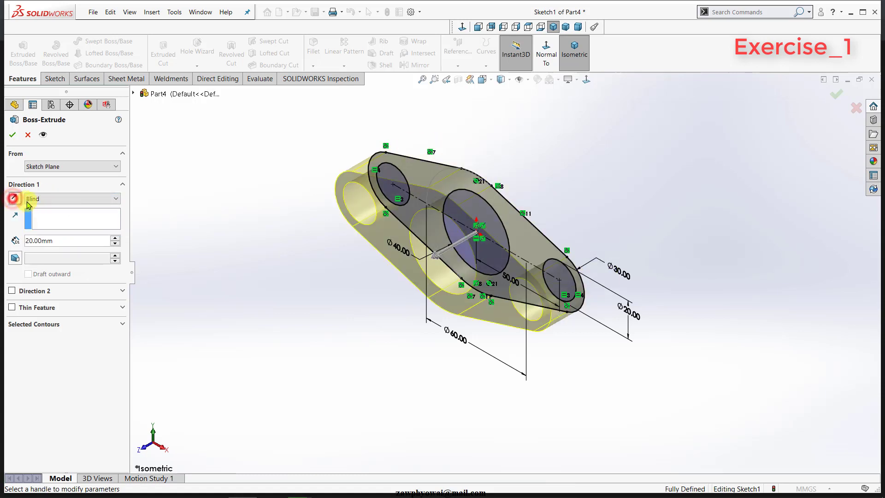
pyautogui.click(57, 199)
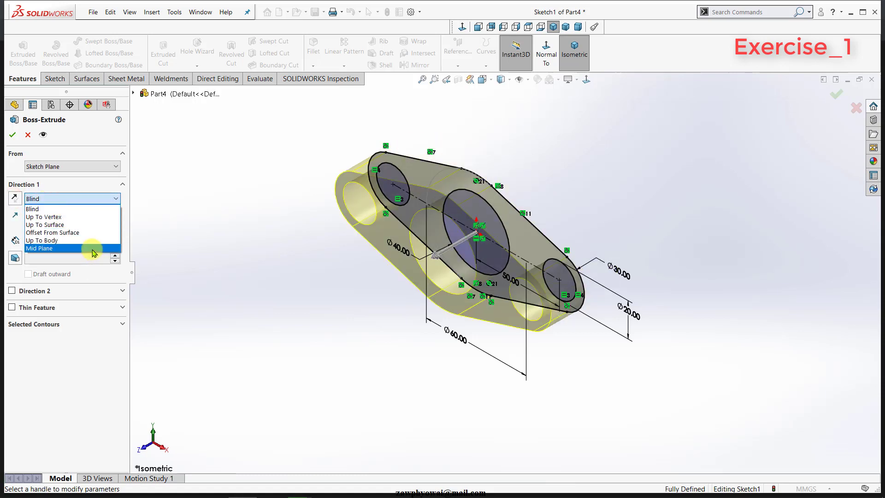
pyautogui.click(94, 248)
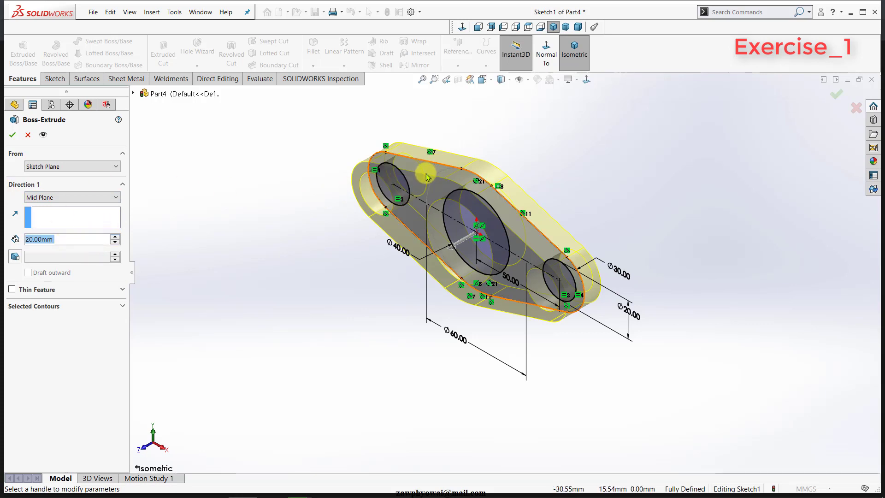
pyautogui.click(13, 137)
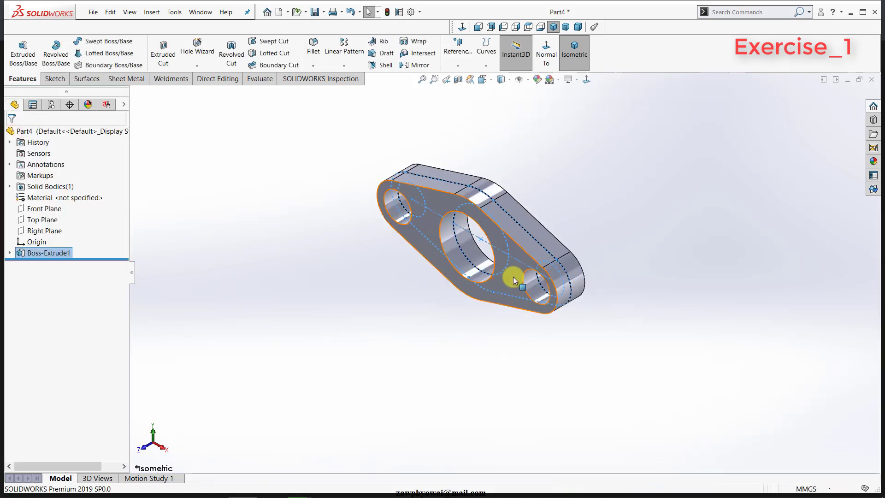
pyautogui.scroll(3, 512, 277)
pyautogui.click(327, 192)
pyautogui.scroll(-3, 403, 212)
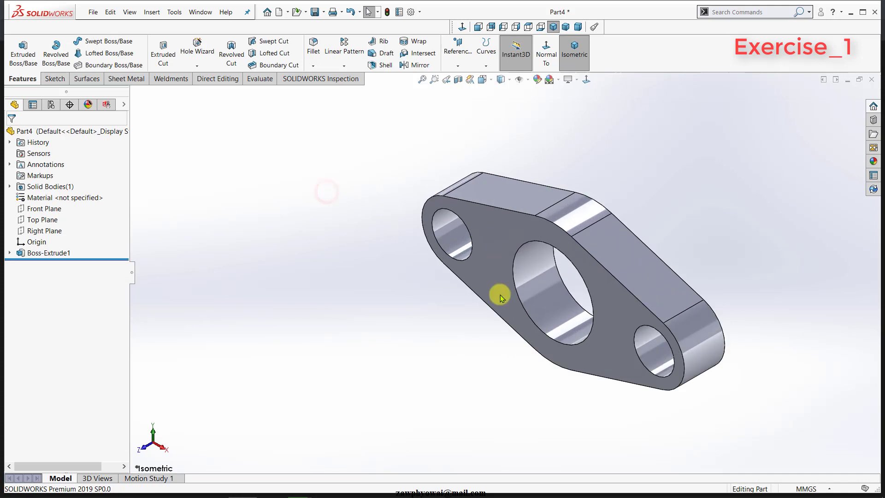
pyautogui.scroll(1, 544, 339)
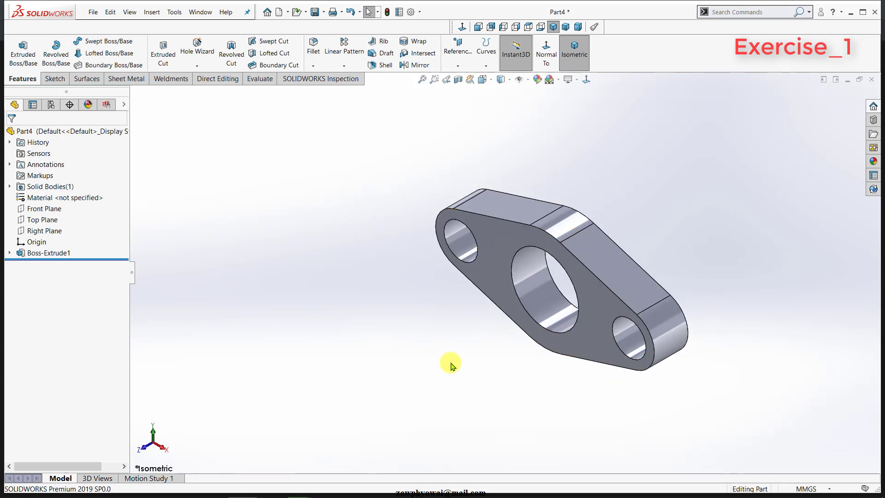
pyautogui.scroll(1, 504, 272)
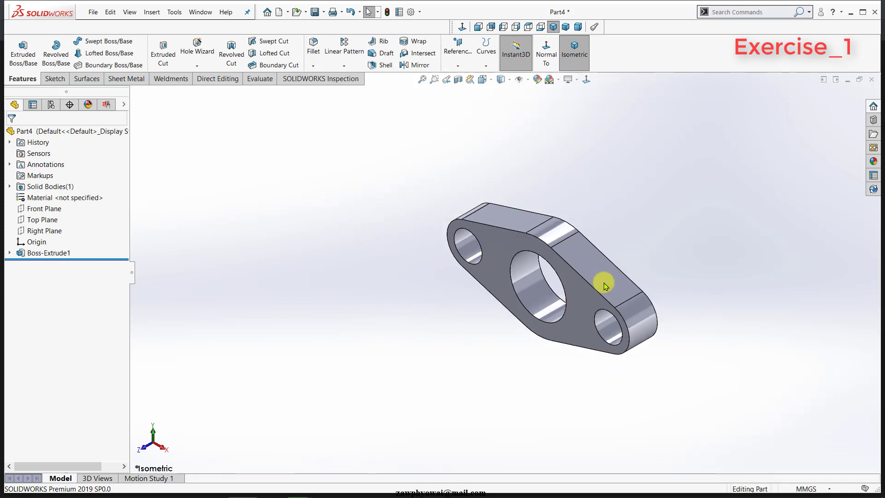
pyautogui.click(64, 133)
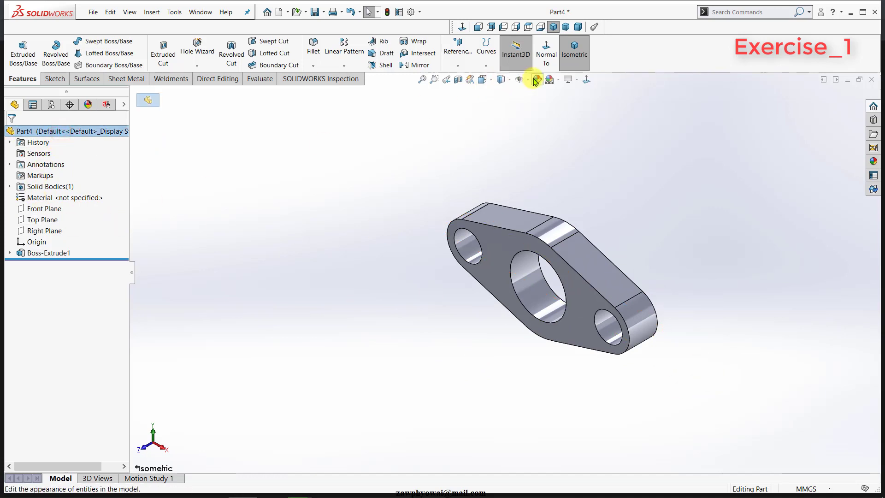
# - Start Edit Appearance and browse the appearance library to Metal > Steel
pyautogui.click(535, 82)
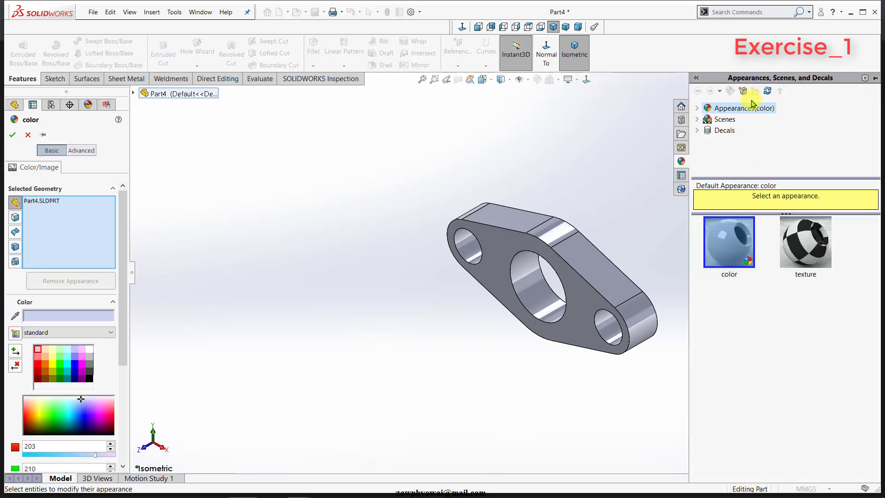
pyautogui.doubleClick(734, 108)
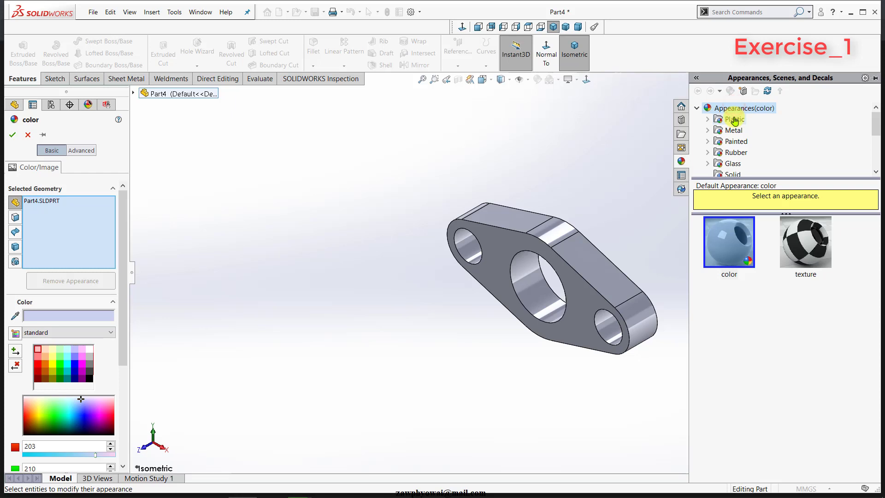
pyautogui.click(734, 130)
pyautogui.click(736, 141)
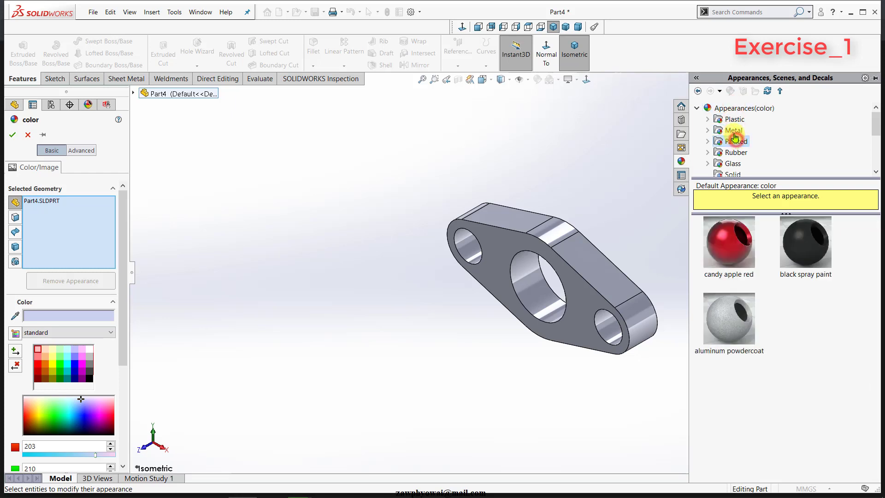
pyautogui.doubleClick(733, 130)
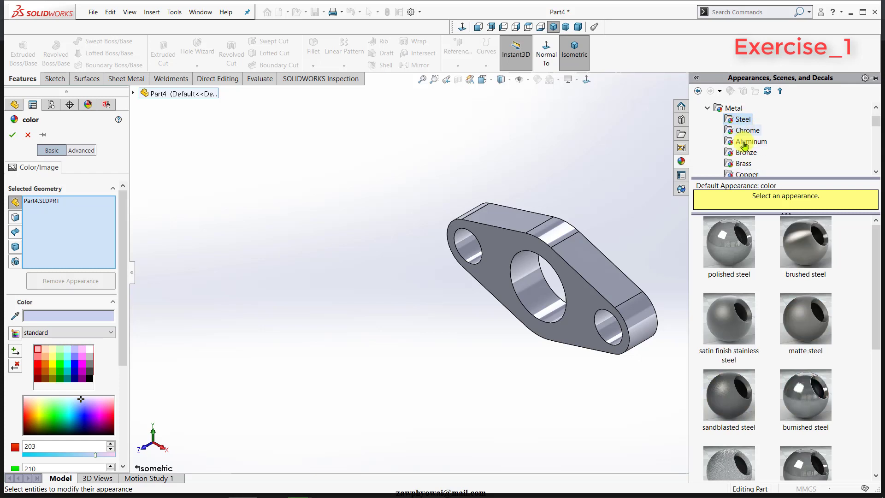
pyautogui.scroll(-1, 744, 144)
pyautogui.click(748, 133)
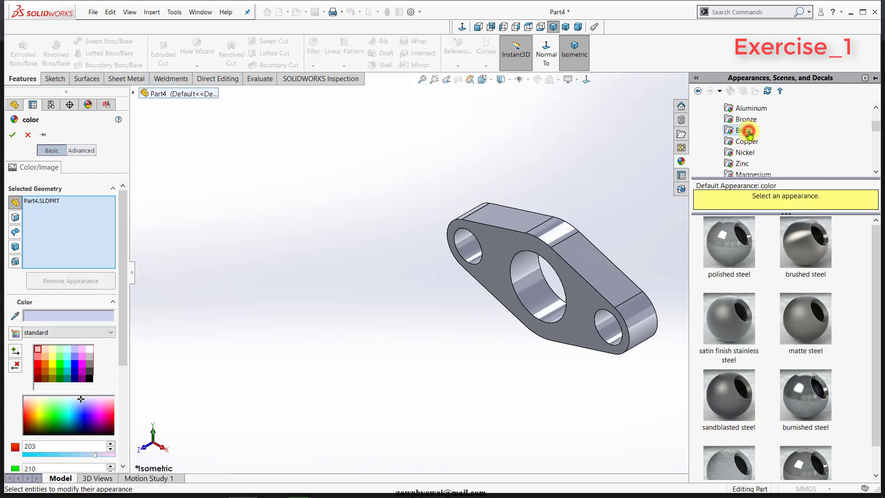
pyautogui.click(746, 141)
pyautogui.scroll(2, 748, 143)
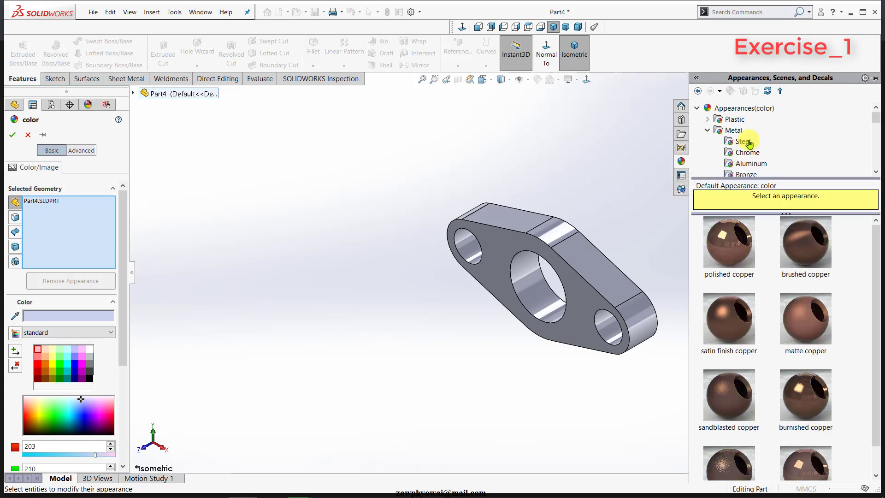
pyautogui.click(745, 142)
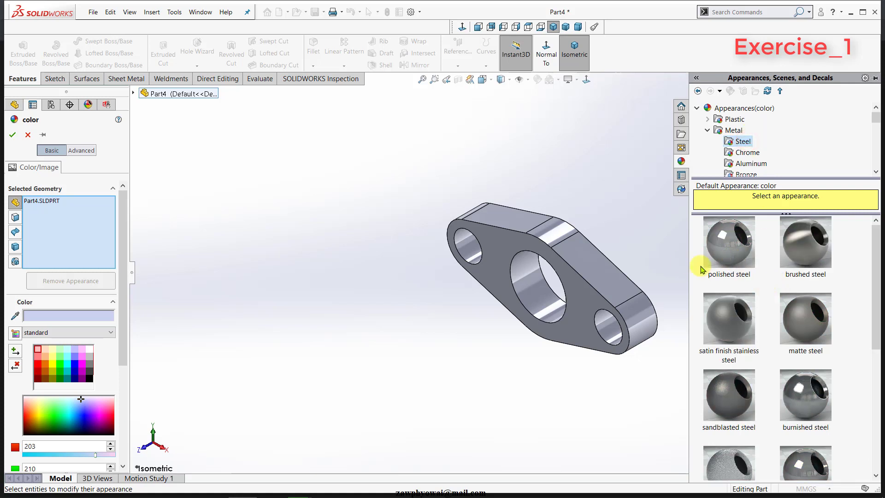
# - Apply satin finish stainless steel to the whole part and confirm
pyautogui.moveTo(735, 330); pyautogui.dragTo(608, 298)
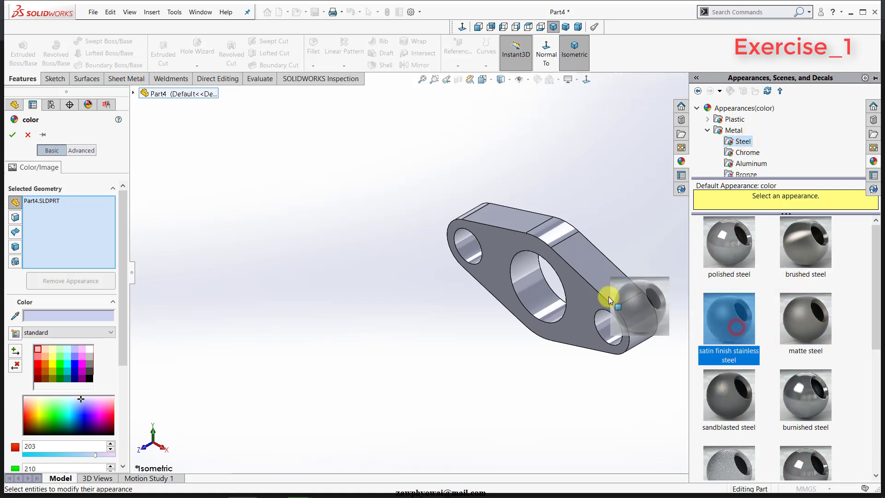
pyautogui.click(608, 278)
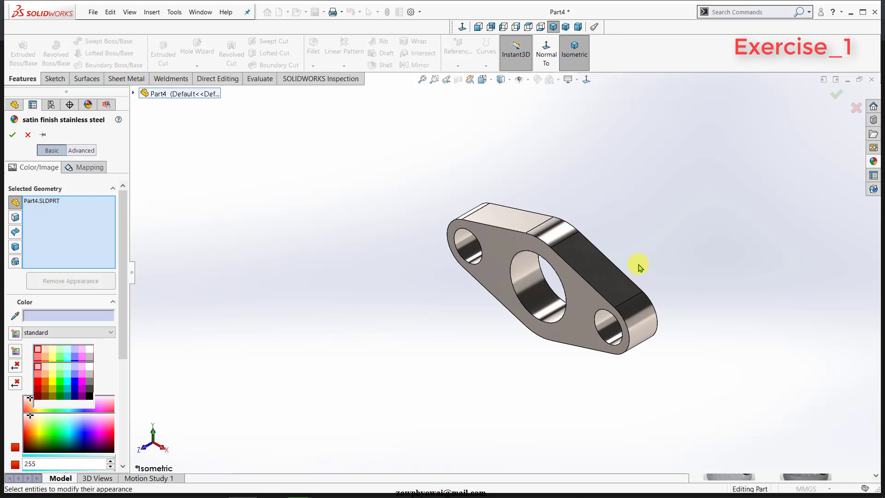
pyautogui.click(11, 136)
pyautogui.scroll(-2, 544, 289)
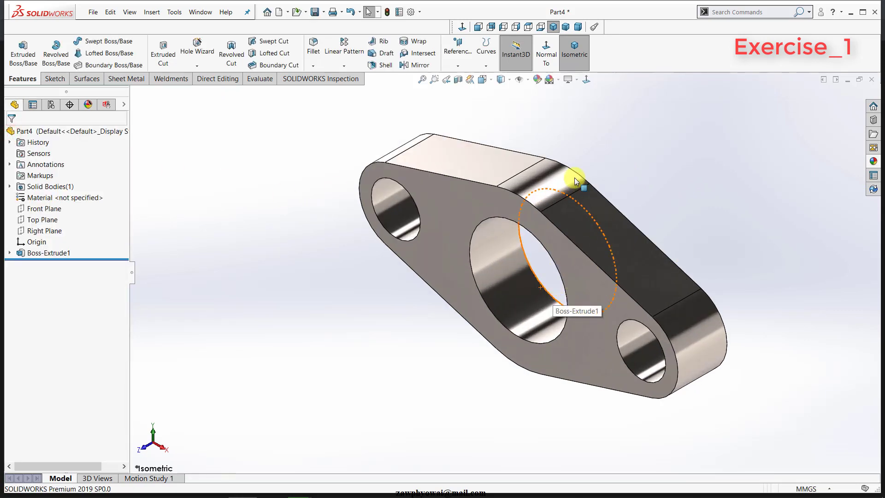
pyautogui.scroll(-1, 572, 183)
pyautogui.scroll(2, 511, 195)
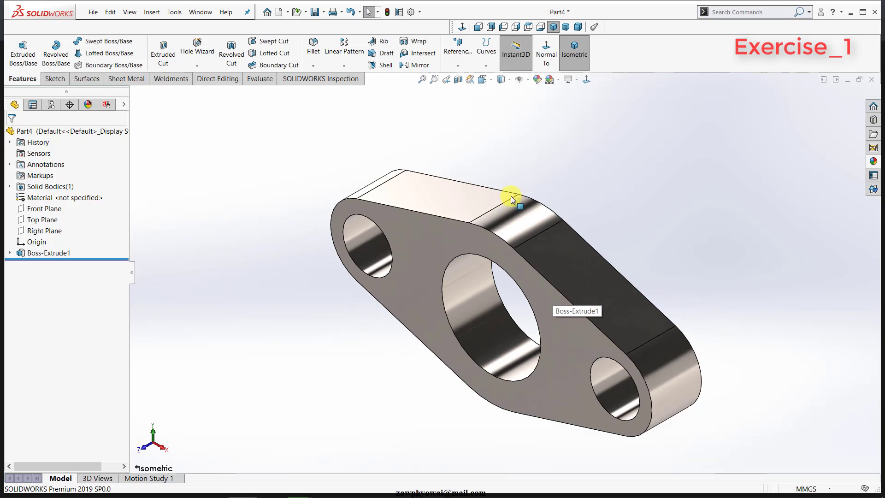
pyautogui.click(580, 81)
pyautogui.click(513, 113)
pyautogui.scroll(1, 576, 231)
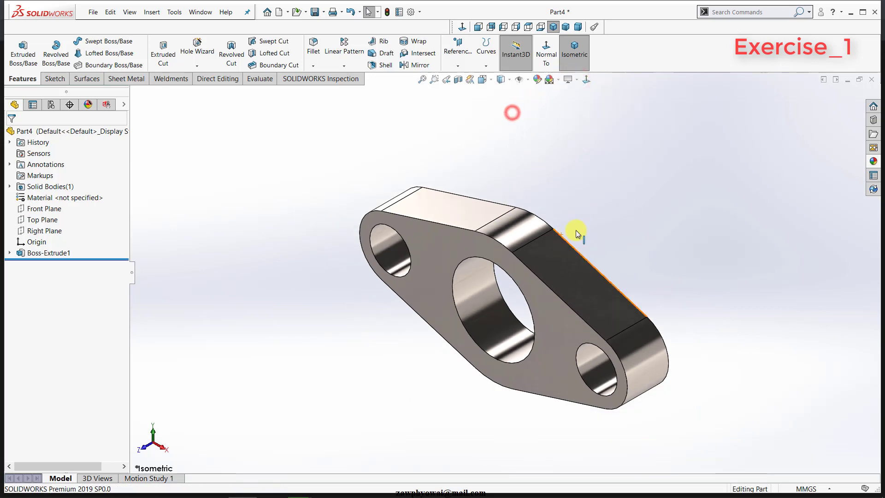
pyautogui.scroll(-2, 543, 226)
pyautogui.scroll(2, 594, 240)
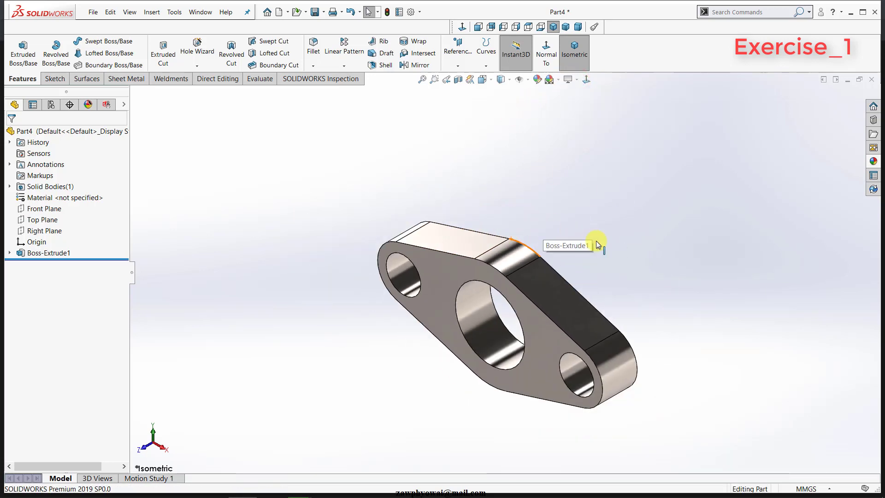
pyautogui.moveTo(595, 239)
pyautogui.mouseDown(button='middle')
pyautogui.moveTo(554, 241)
pyautogui.moveTo(484, 267)
pyautogui.moveTo(484, 319)
pyautogui.moveTo(589, 347)
pyautogui.moveTo(623, 215)
pyautogui.moveTo(478, 227)
pyautogui.mouseUp(button='middle')
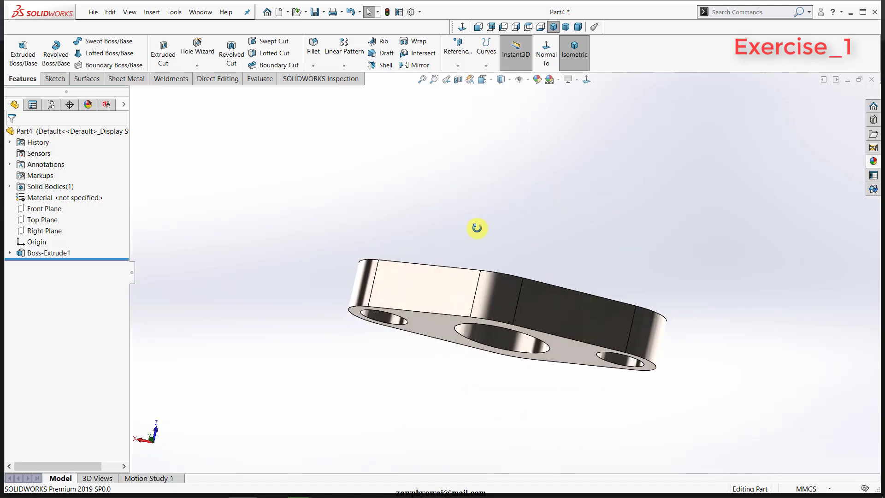
pyautogui.click(553, 28)
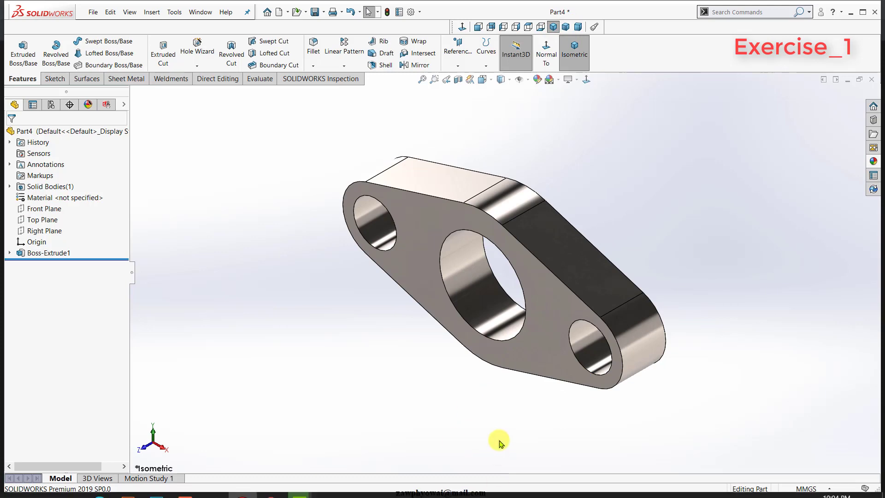